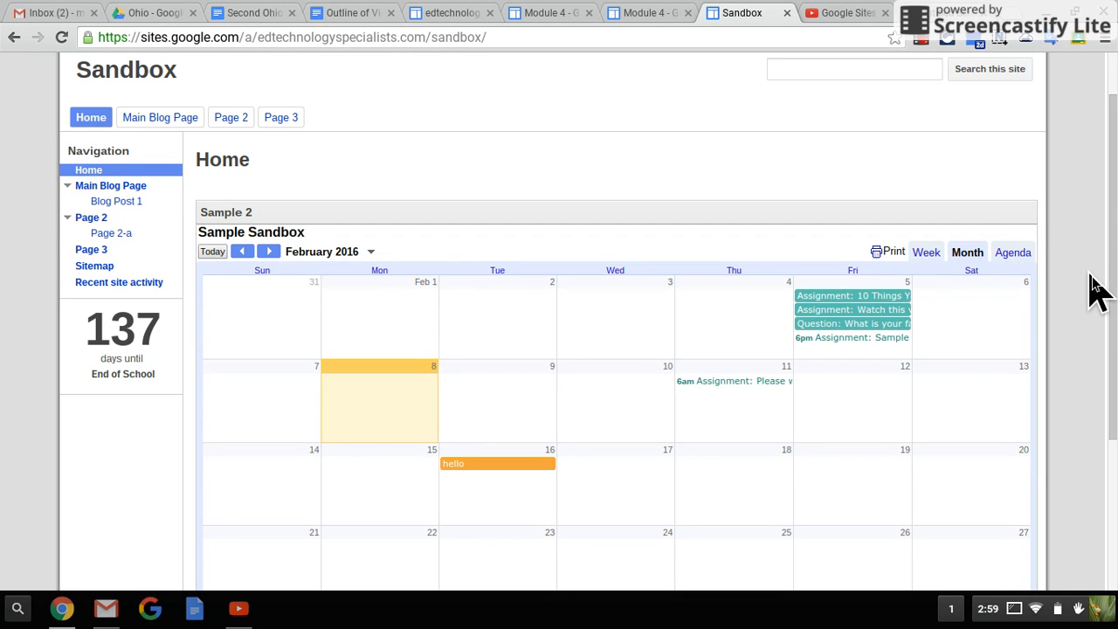
- Open the sharing and permissions settings of the Sandbox site
{"action": "scroll", "coordinate": [1096, 288], "scroll_direction": "up", "scroll_amount": 1}
{"action": "scroll", "coordinate": [1096, 288], "scroll_direction": "down", "scroll_amount": 5}
{"action": "scroll", "coordinate": [1096, 288], "scroll_direction": "up", "scroll_amount": 2}
{"action": "scroll", "coordinate": [1096, 288], "scroll_direction": "up", "scroll_amount": 2}
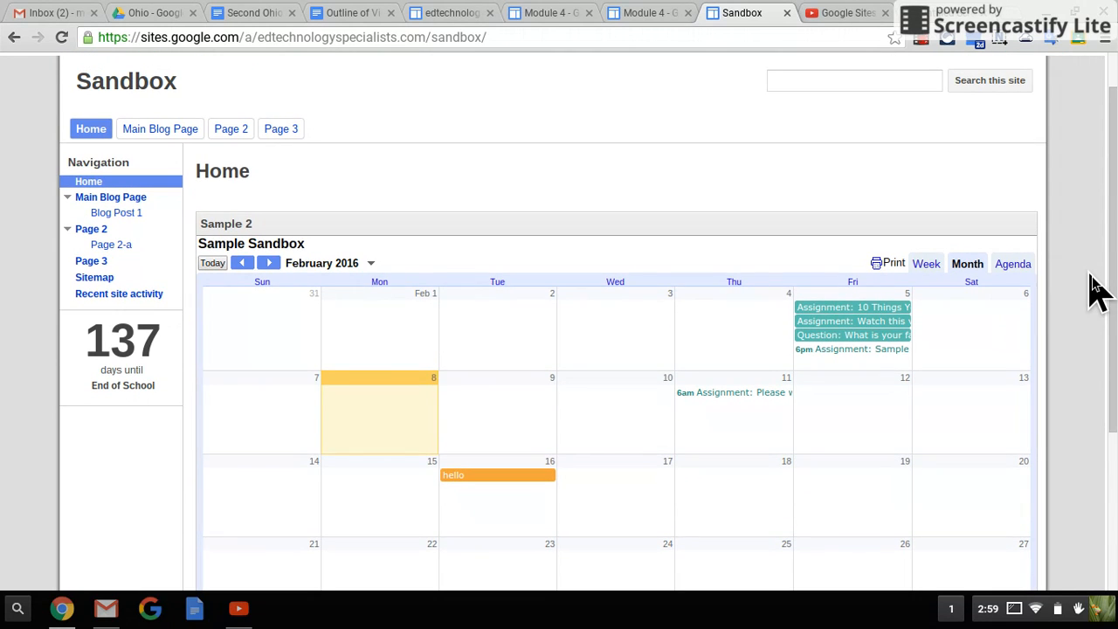
{"action": "scroll", "coordinate": [1096, 288], "scroll_direction": "up", "scroll_amount": 1}
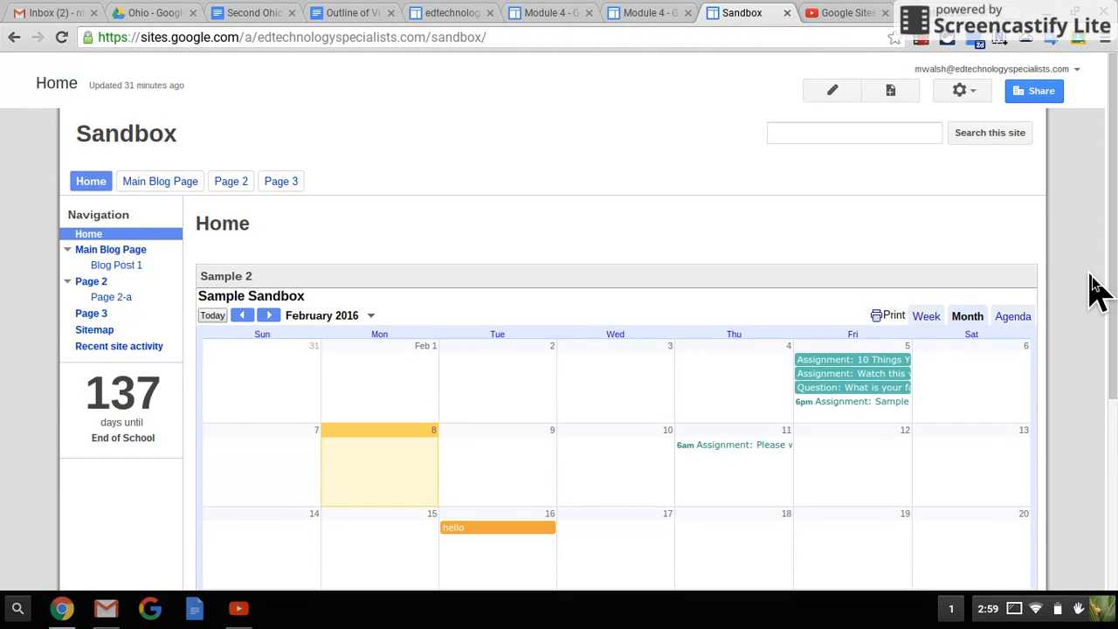
{"action": "left_click", "coordinate": [1045, 96]}
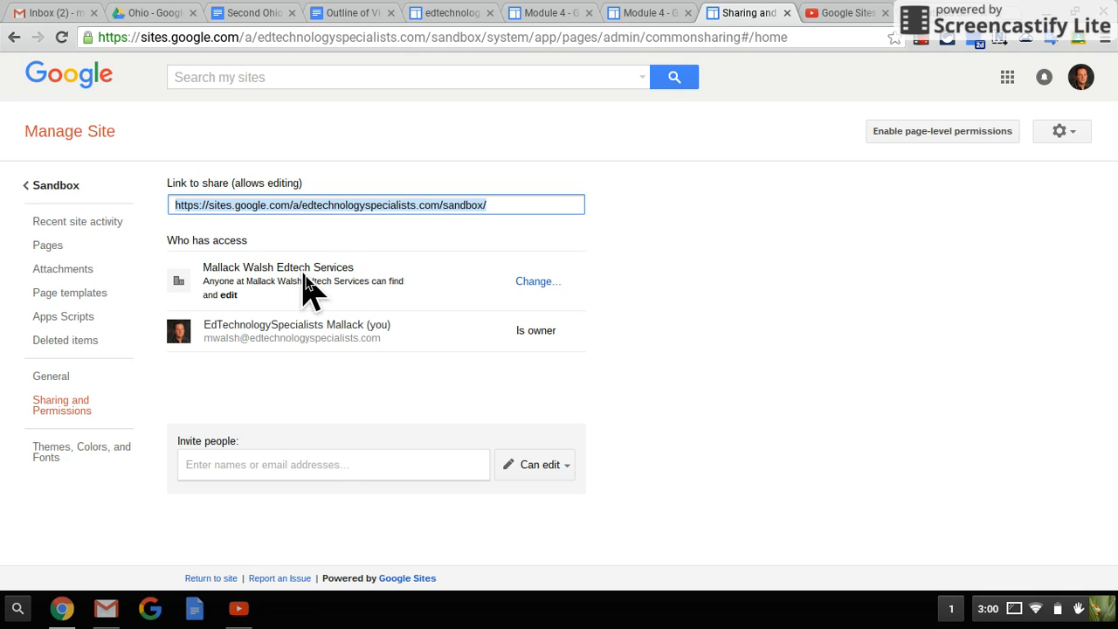
- Open the visibility options for the organization's access entry under who has access
{"action": "left_click", "coordinate": [204, 262]}
{"action": "left_click_drag", "start_coordinate": [205, 266], "coordinate": [356, 265]}
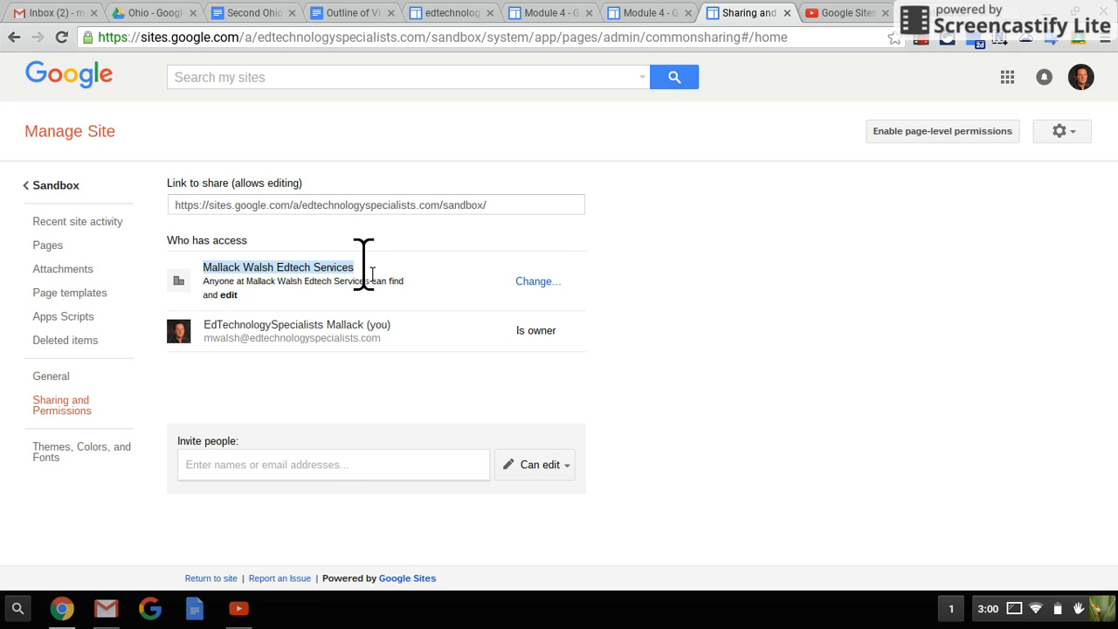
{"action": "left_click", "coordinate": [309, 281]}
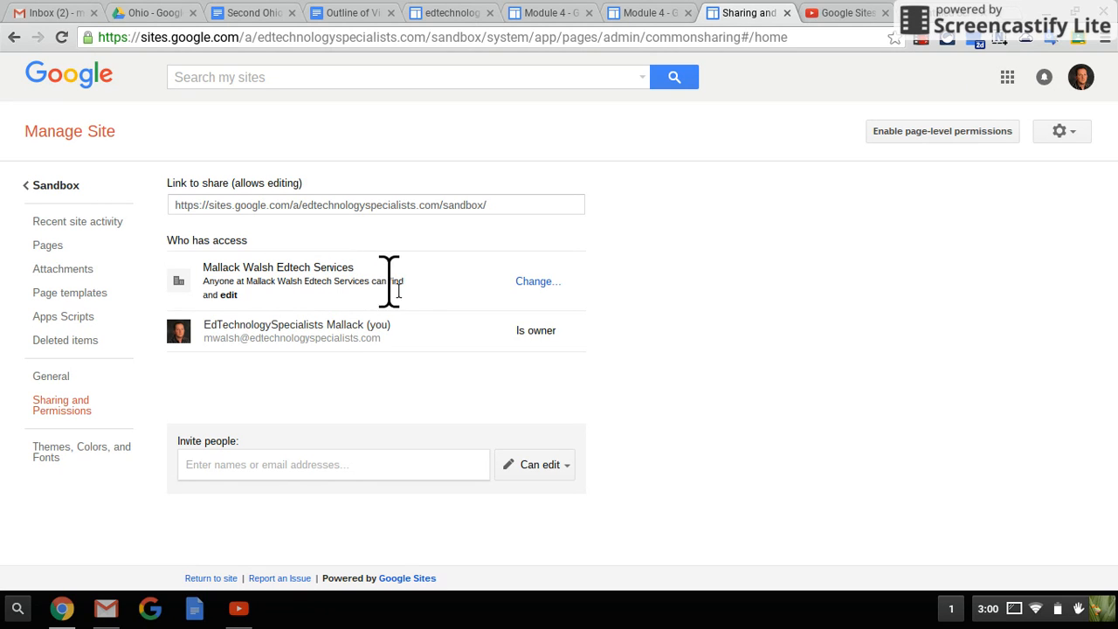
{"action": "left_click", "coordinate": [530, 283]}
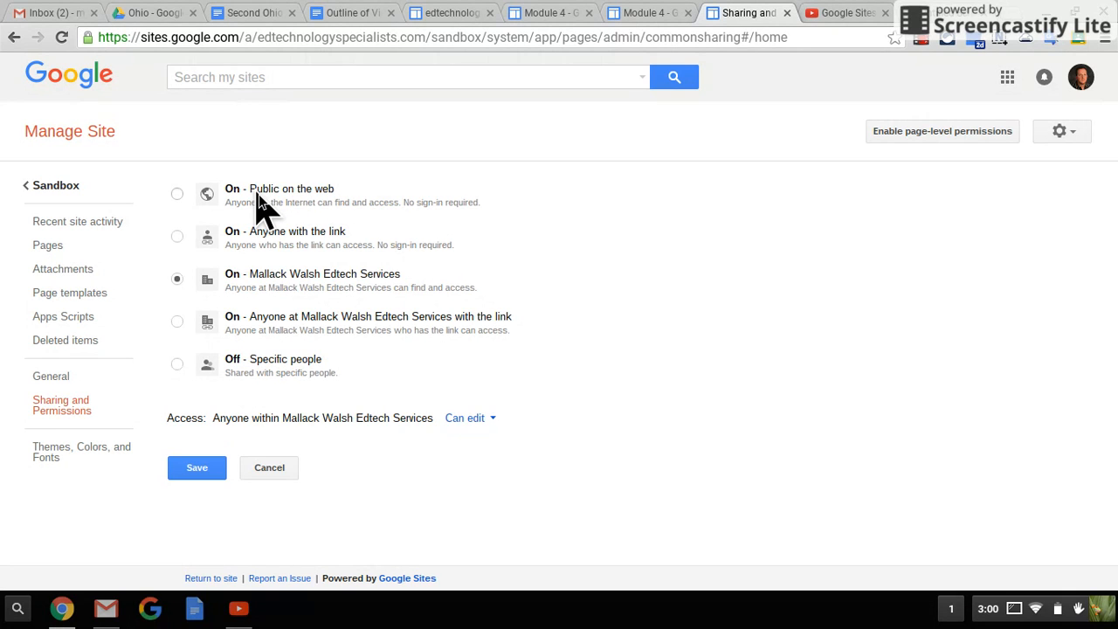
- Try the Public on the web, Anyone with the link and both organization-wide visibility options in turn
{"action": "left_click", "coordinate": [177, 194]}
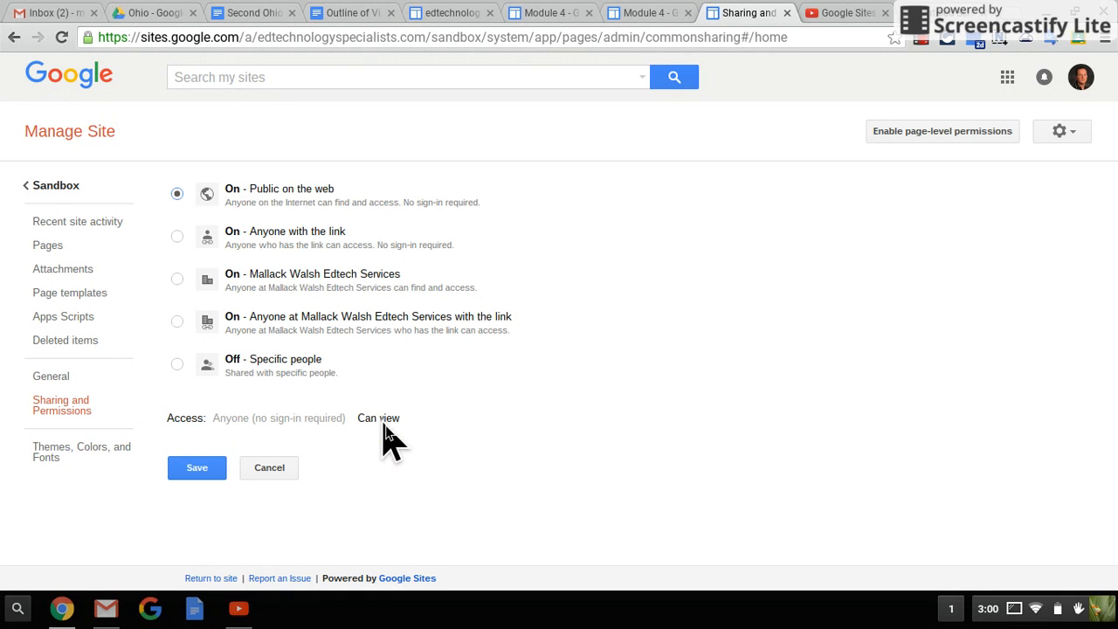
{"action": "left_click", "coordinate": [177, 237]}
{"action": "left_click", "coordinate": [177, 278]}
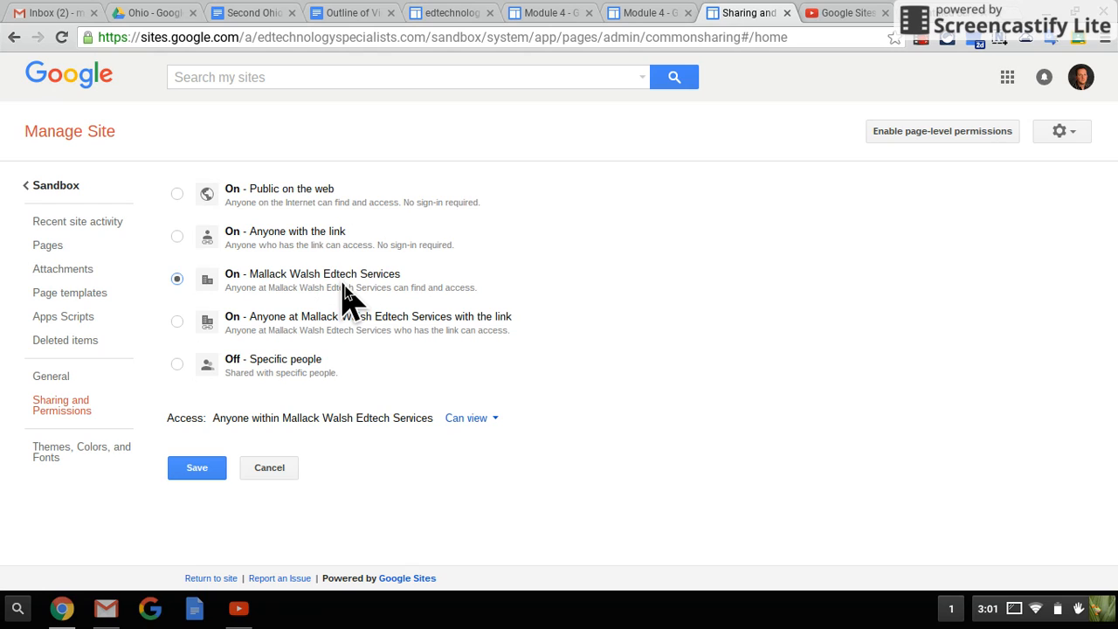
{"action": "left_click", "coordinate": [179, 320]}
{"action": "left_click", "coordinate": [176, 279]}
{"action": "left_click", "coordinate": [177, 319]}
{"action": "left_click", "coordinate": [177, 279]}
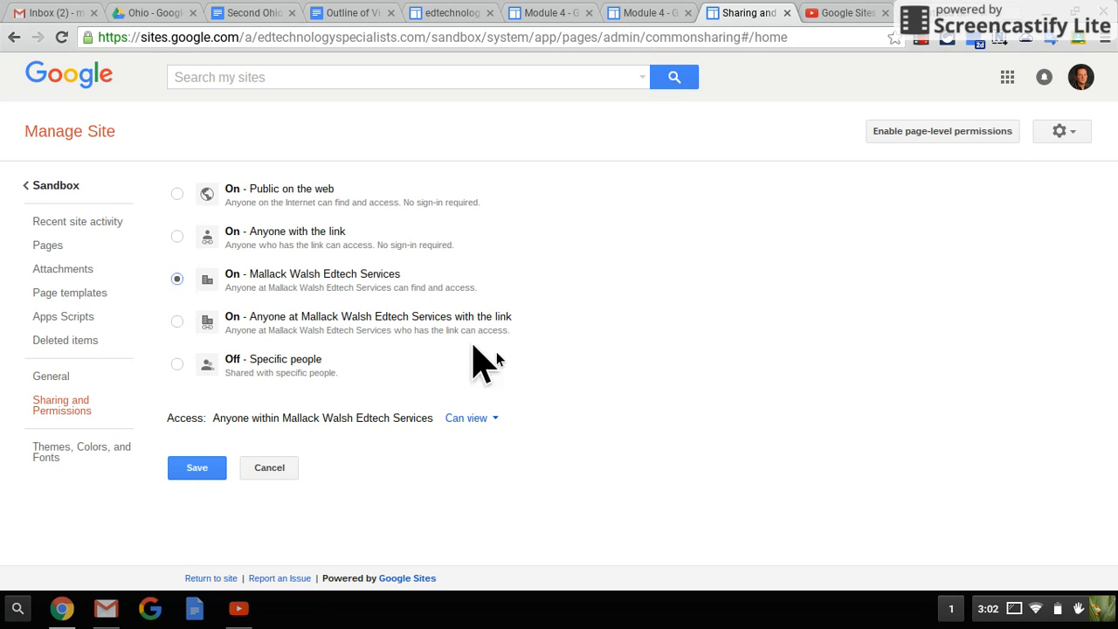
- Try organization-wide access set to Can view, including the option that requires the link
{"action": "left_click", "coordinate": [499, 421]}
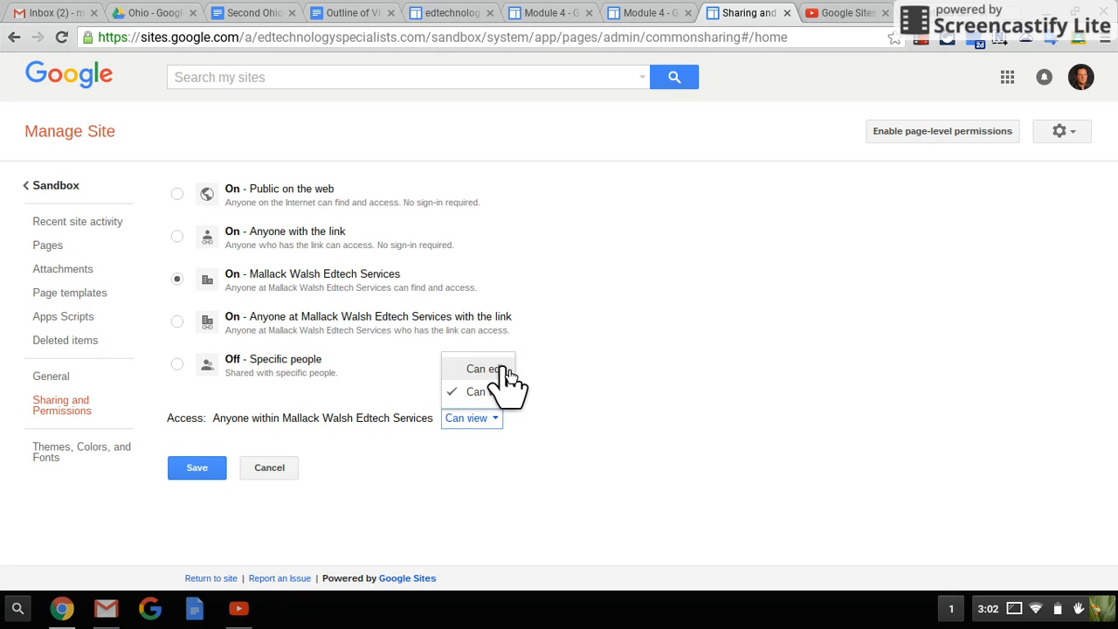
{"action": "left_click", "coordinate": [489, 393]}
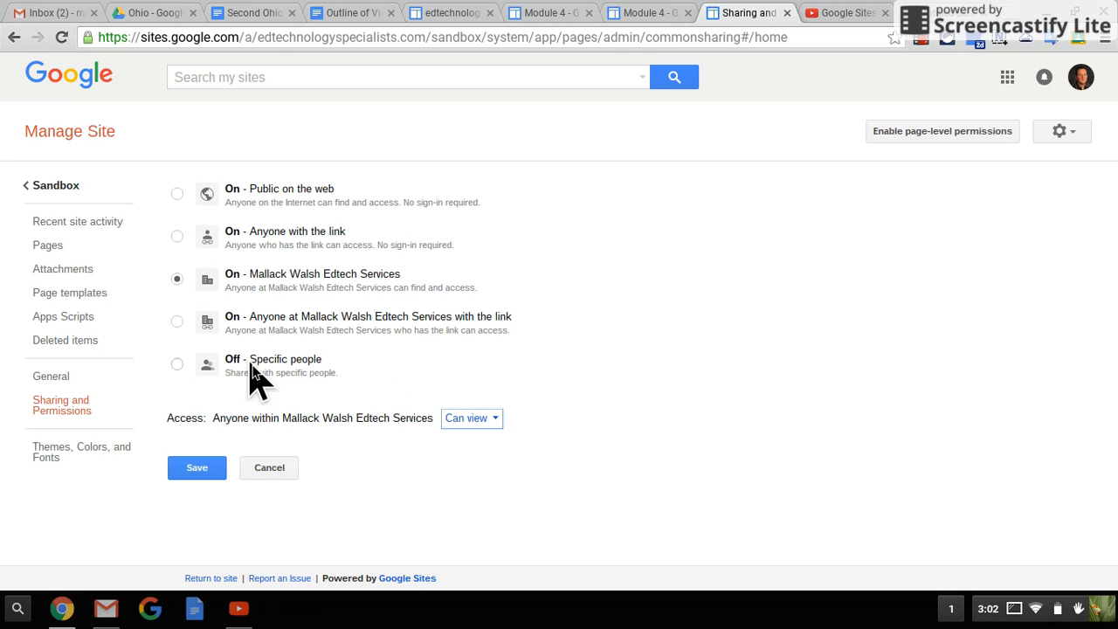
{"action": "left_click", "coordinate": [179, 323]}
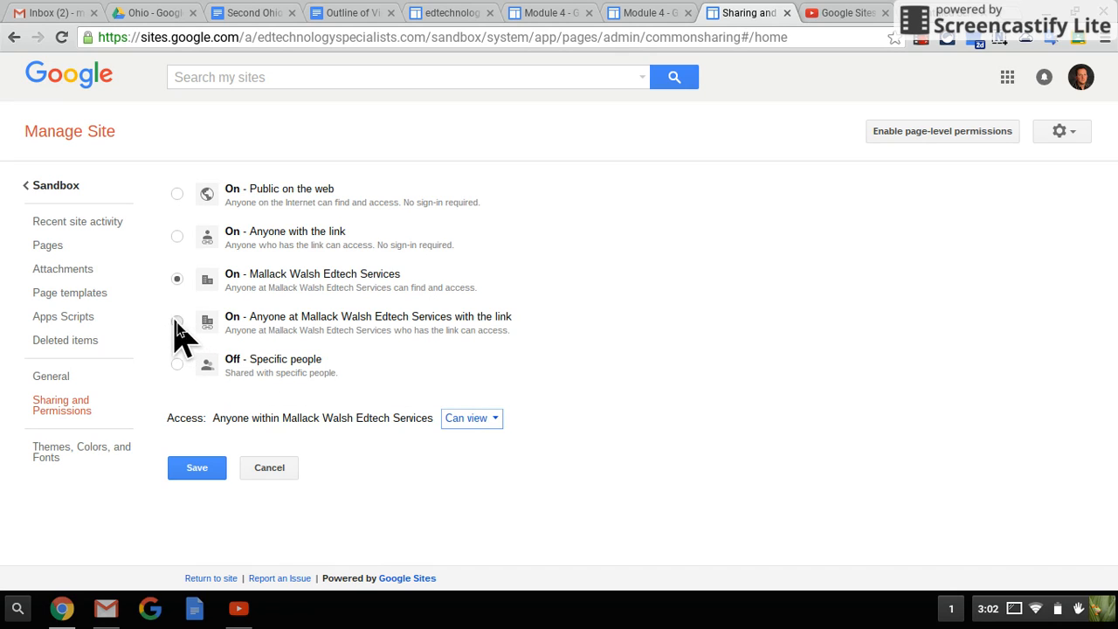
{"action": "left_click", "coordinate": [490, 419]}
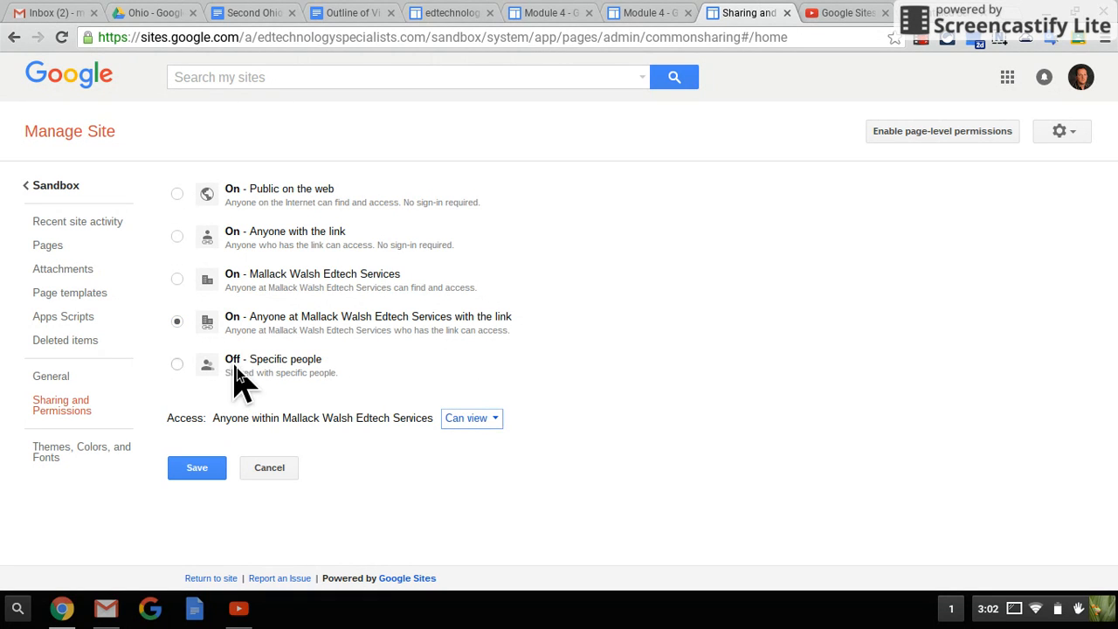
- Set the site's visibility to Off - Specific people and save the change
{"action": "left_click", "coordinate": [178, 364]}
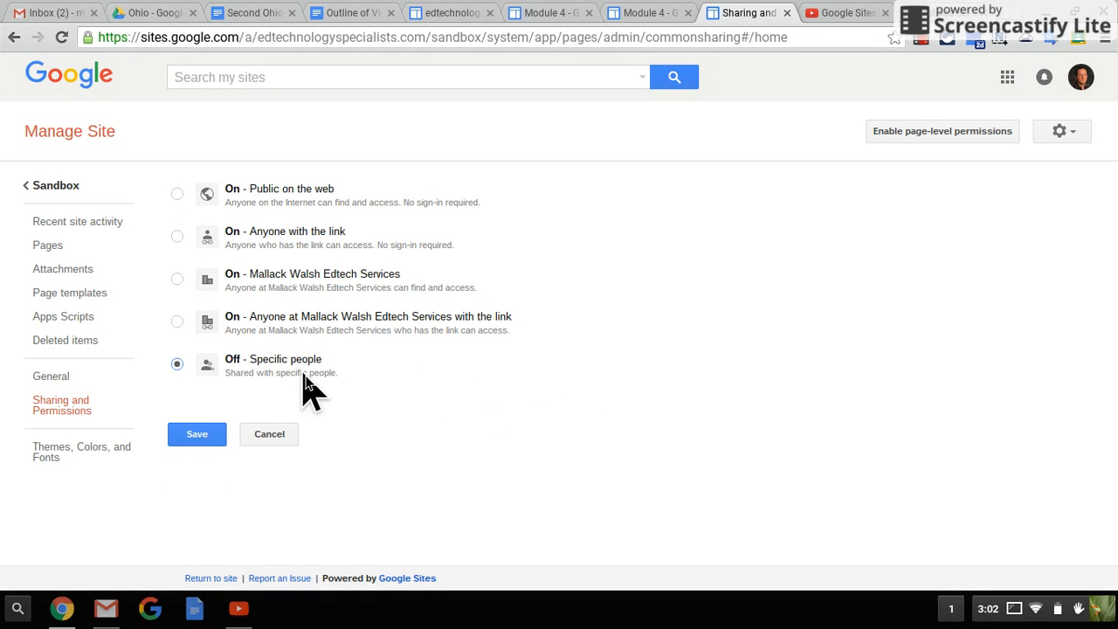
{"action": "left_click", "coordinate": [213, 430]}
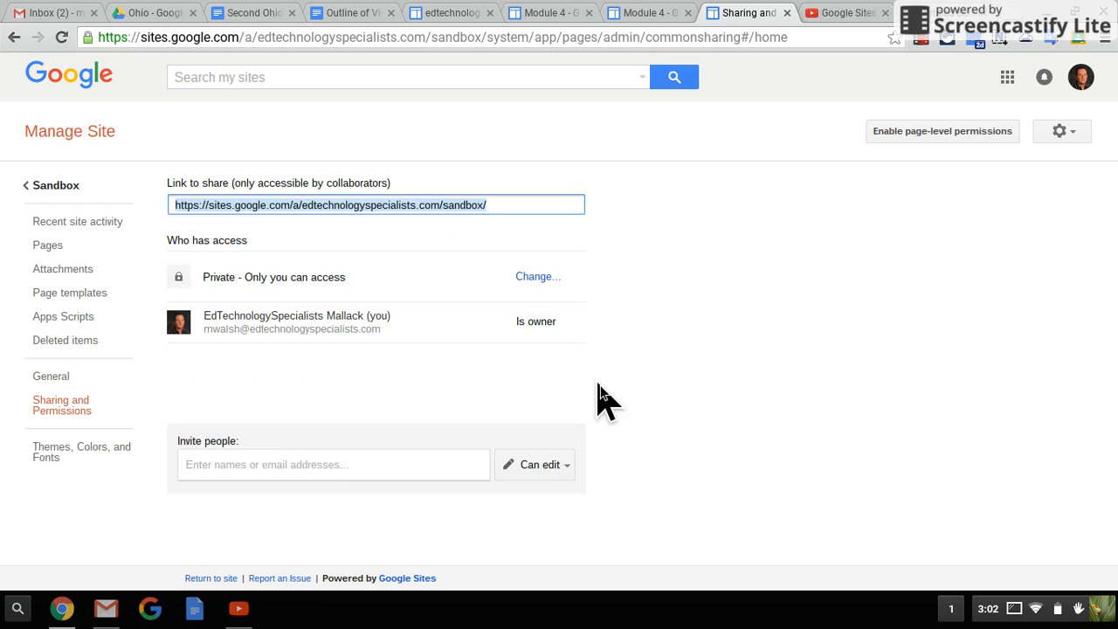
- Invite a suggested contact to the site with Can edit access and send the invitation with notification on
{"action": "left_click", "coordinate": [297, 465]}
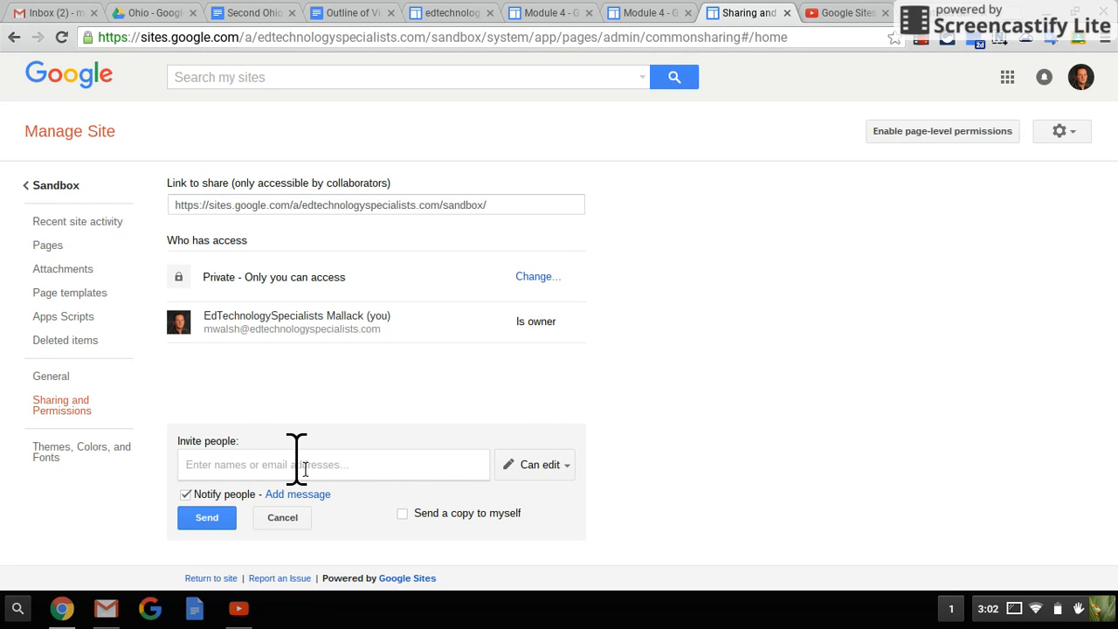
{"action": "type", "text": "ma"}
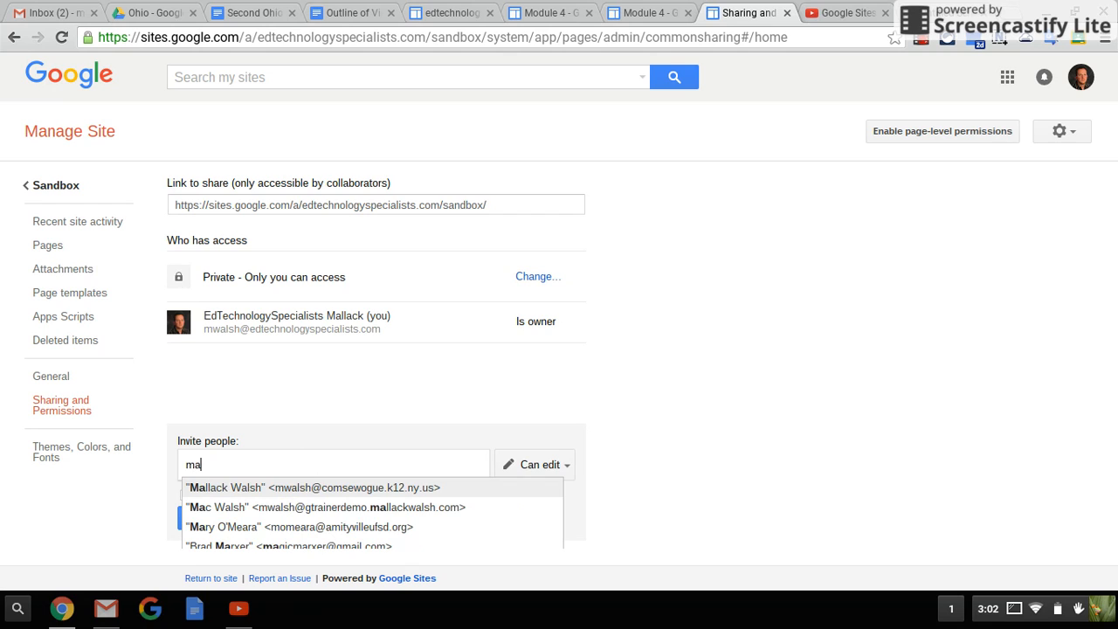
{"action": "left_click", "coordinate": [391, 491]}
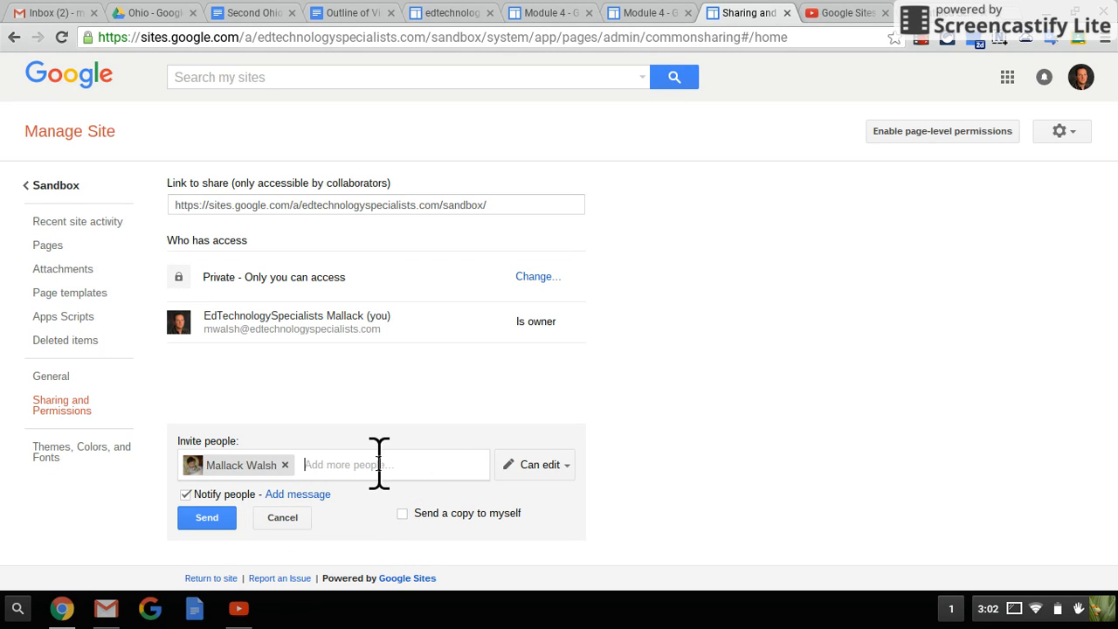
{"action": "left_click", "coordinate": [563, 479]}
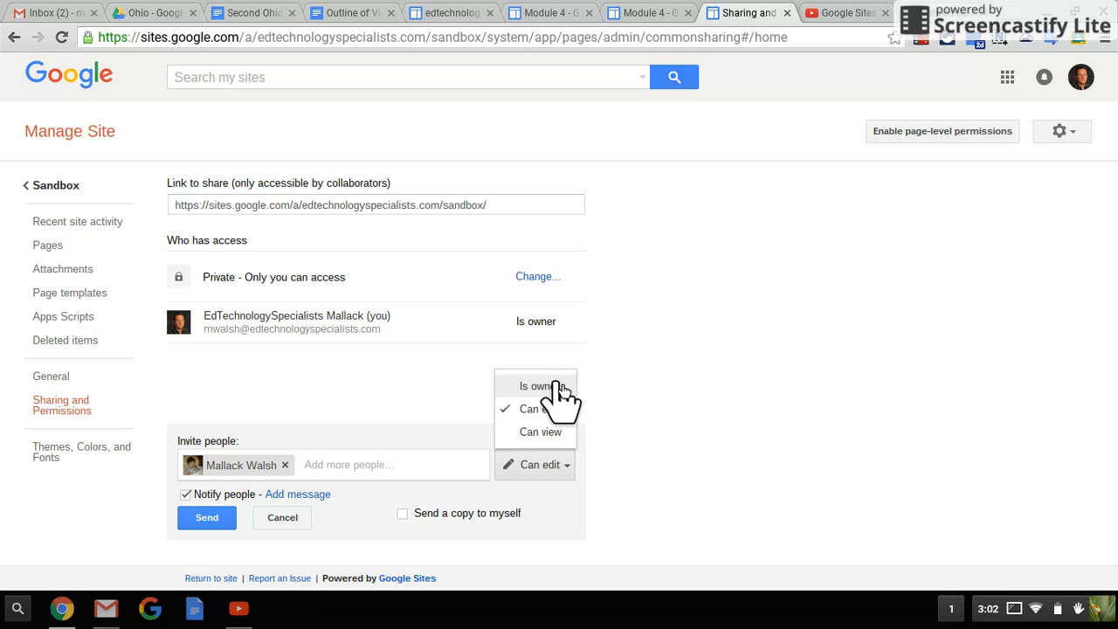
{"action": "left_click", "coordinate": [540, 409]}
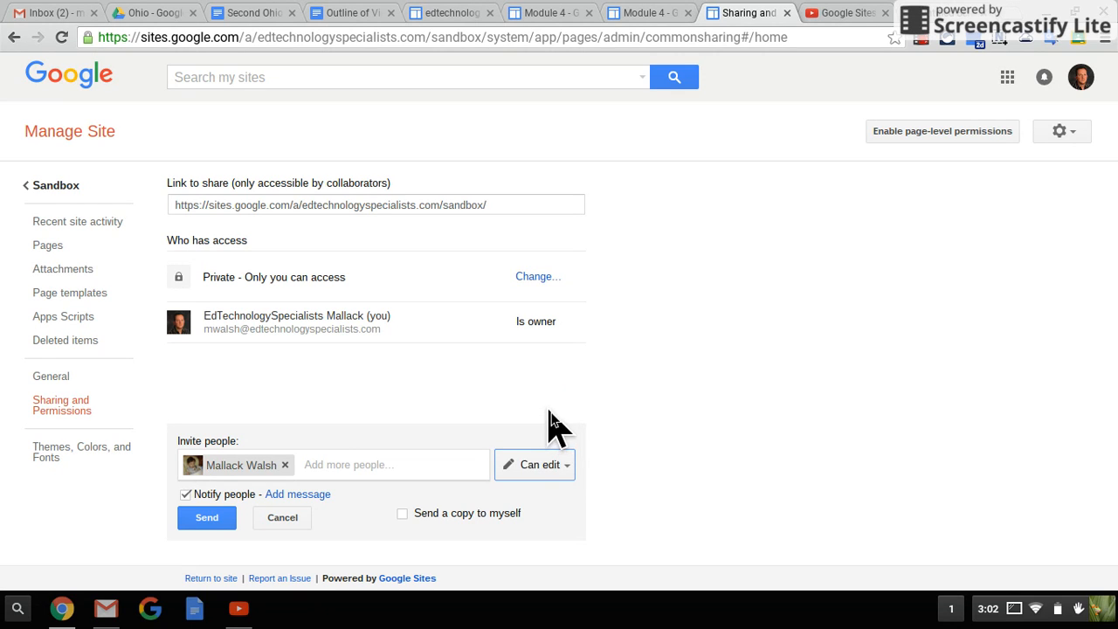
{"action": "left_click", "coordinate": [564, 468]}
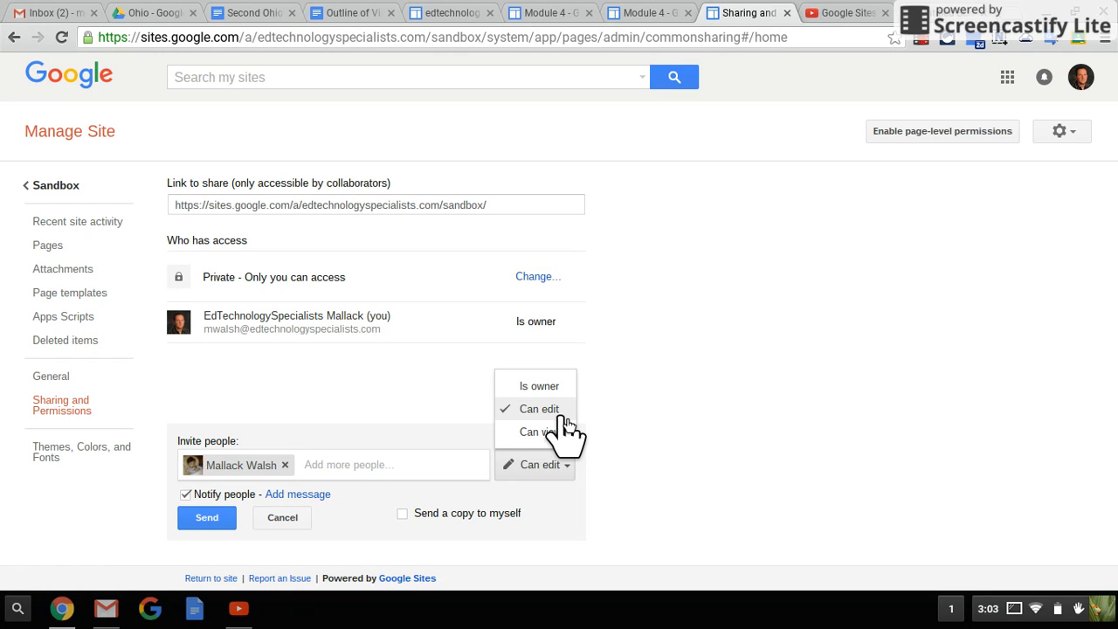
{"action": "left_click", "coordinate": [556, 412]}
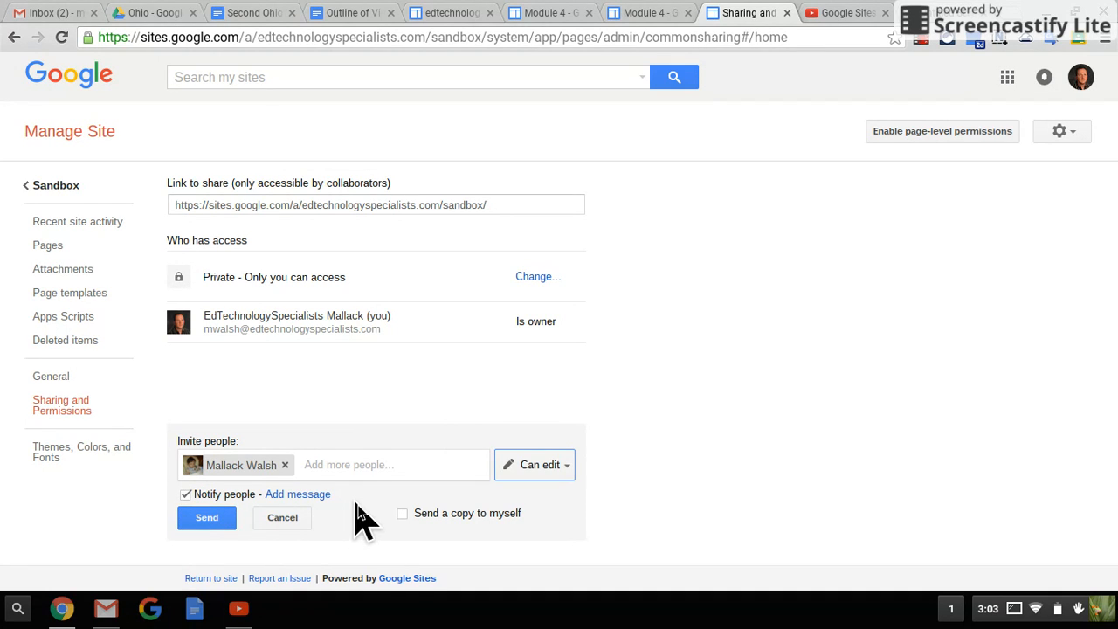
{"action": "left_click", "coordinate": [222, 526]}
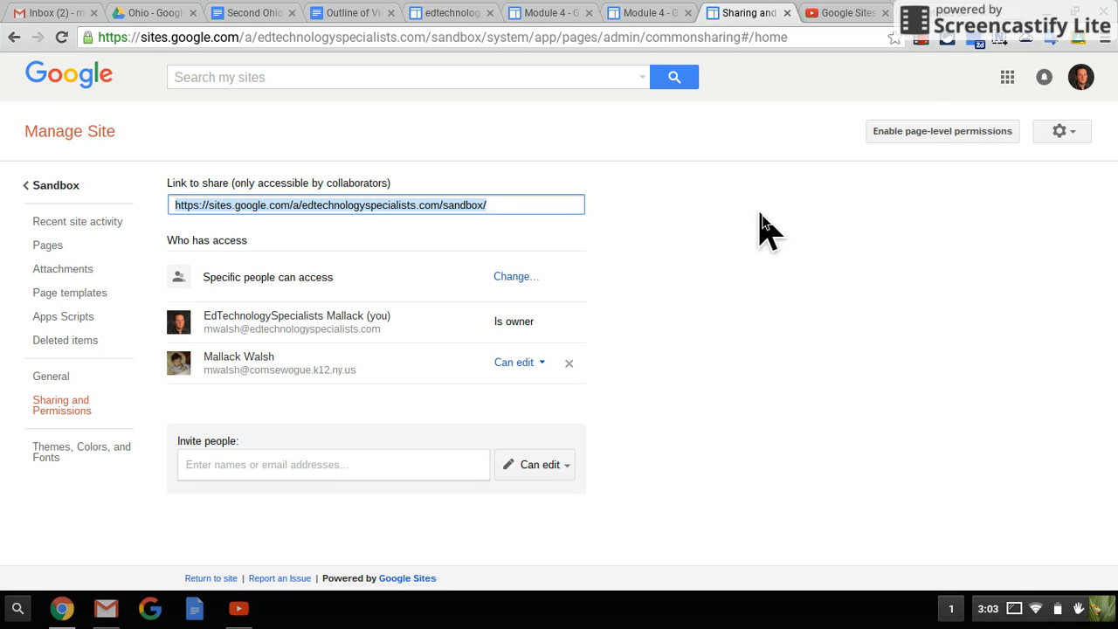
{"action": "left_click", "coordinate": [923, 40]}
{"action": "left_click", "coordinate": [680, 370]}
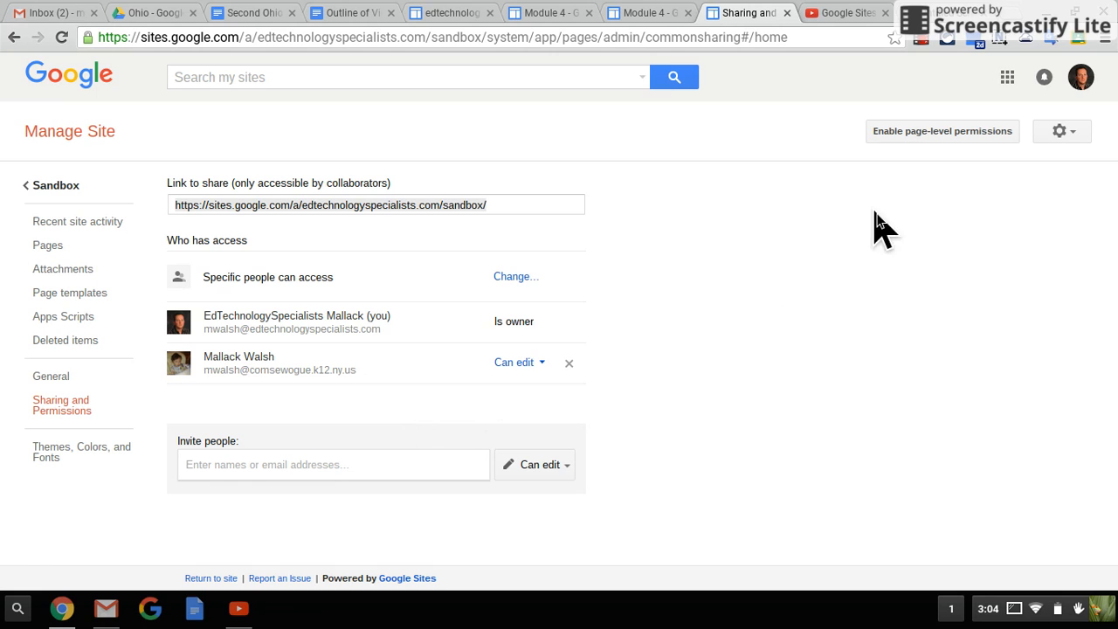
{"action": "left_click", "coordinate": [919, 40]}
{"action": "left_click", "coordinate": [717, 243]}
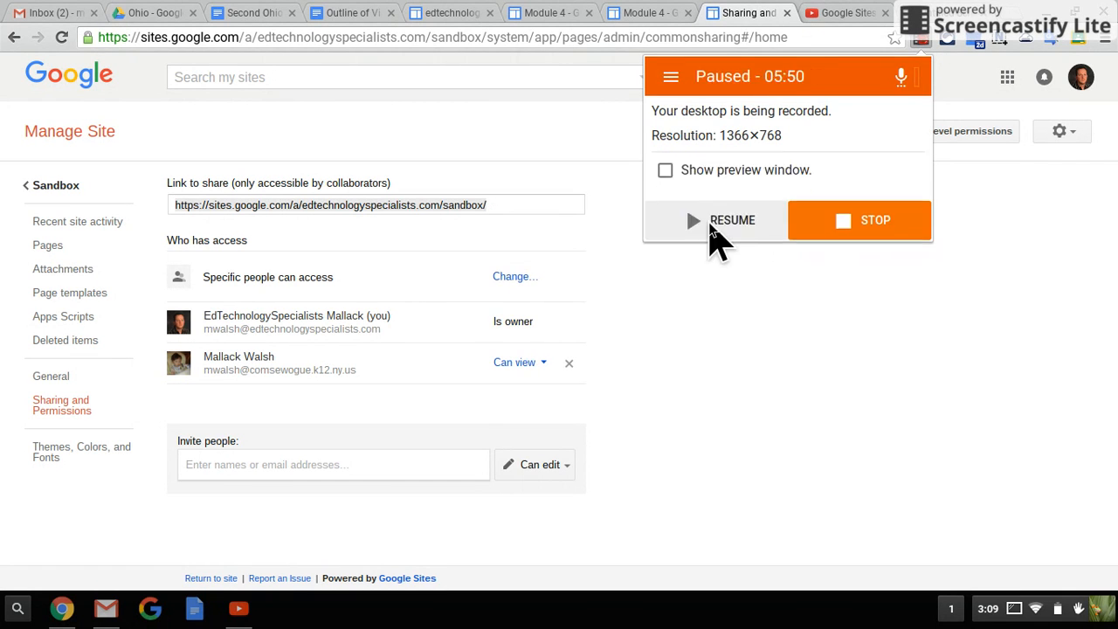
{"action": "left_click", "coordinate": [716, 243]}
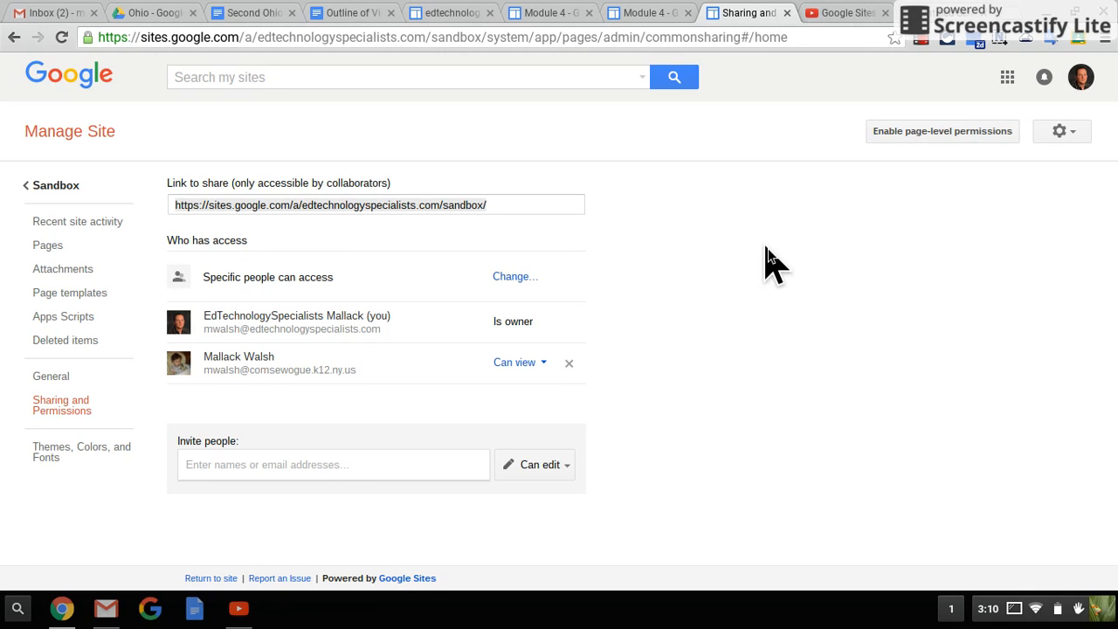
- Turn on page-level permissions for the Sandbox site
{"action": "left_click", "coordinate": [895, 140]}
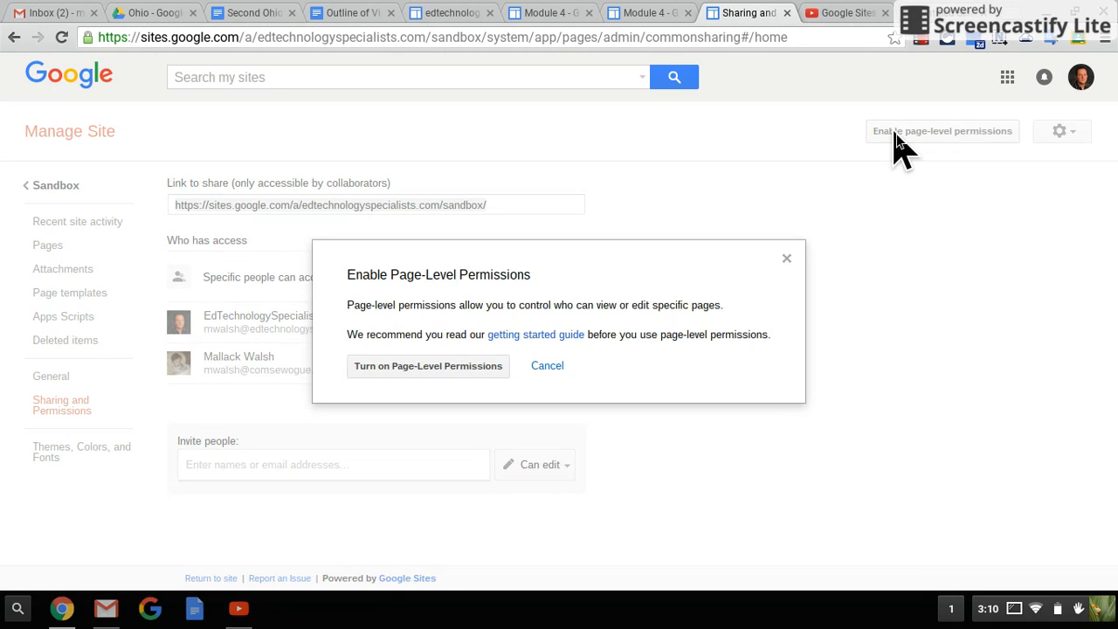
{"action": "left_click", "coordinate": [428, 373]}
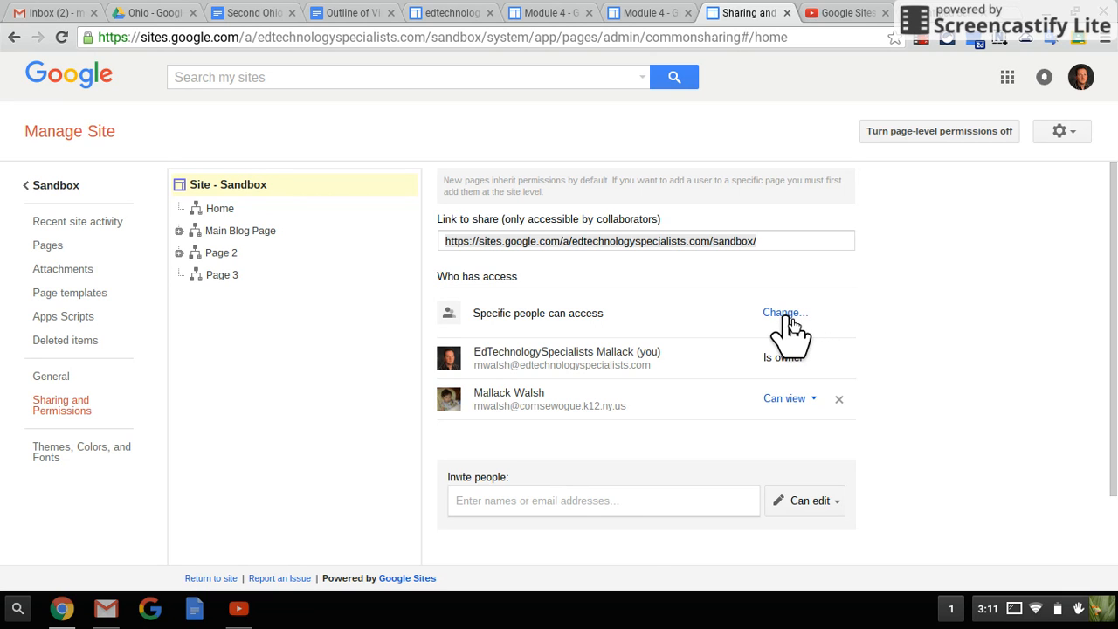
- Set the visibility of the whole Sandbox site to On - Public on the web and save it
{"action": "left_click", "coordinate": [785, 316]}
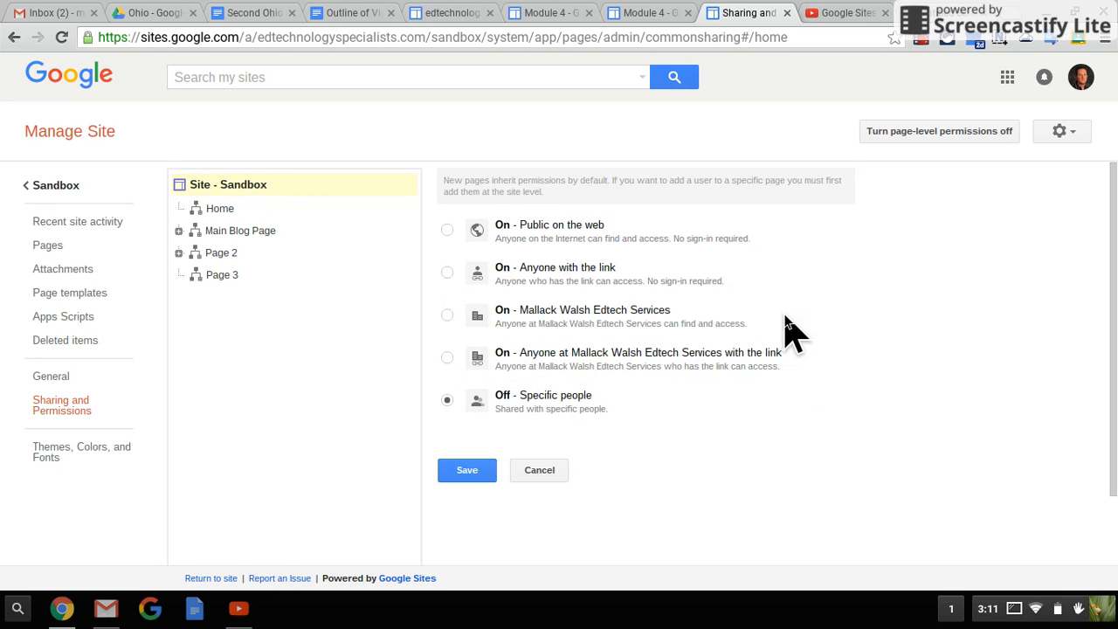
{"action": "left_click", "coordinate": [447, 228]}
{"action": "left_click", "coordinate": [465, 505]}
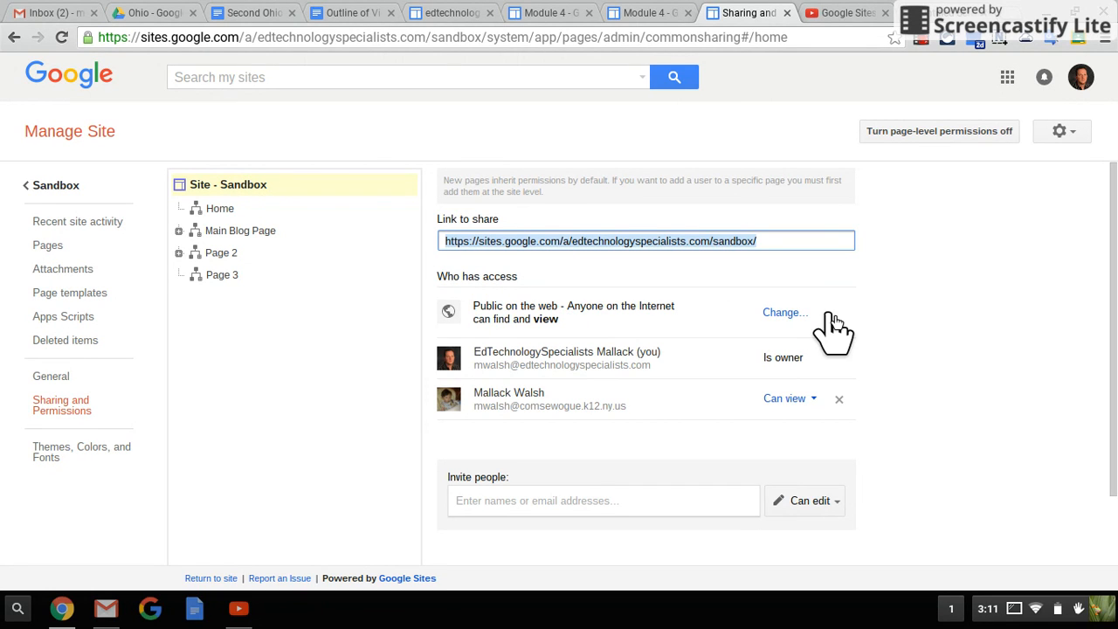
- Set the visibility of Page 3 to Off - Specific people and save the page's permissions
{"action": "left_click", "coordinate": [223, 278]}
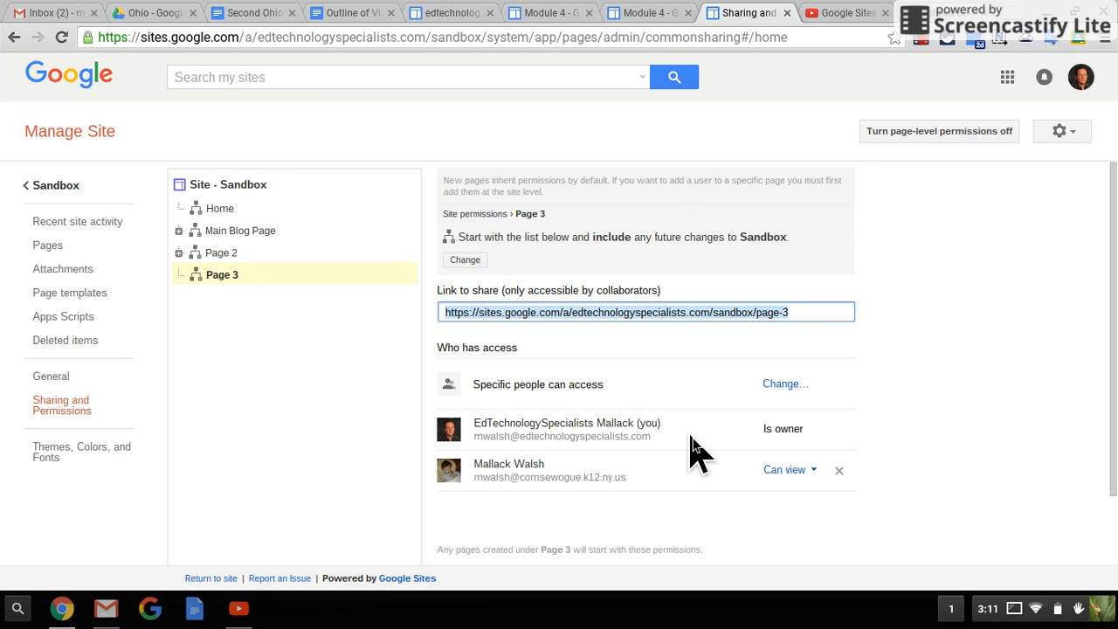
{"action": "scroll", "coordinate": [611, 432], "scroll_direction": "down", "scroll_amount": 1}
{"action": "scroll", "coordinate": [611, 431], "scroll_direction": "up", "scroll_amount": 1}
{"action": "left_click", "coordinate": [780, 384]}
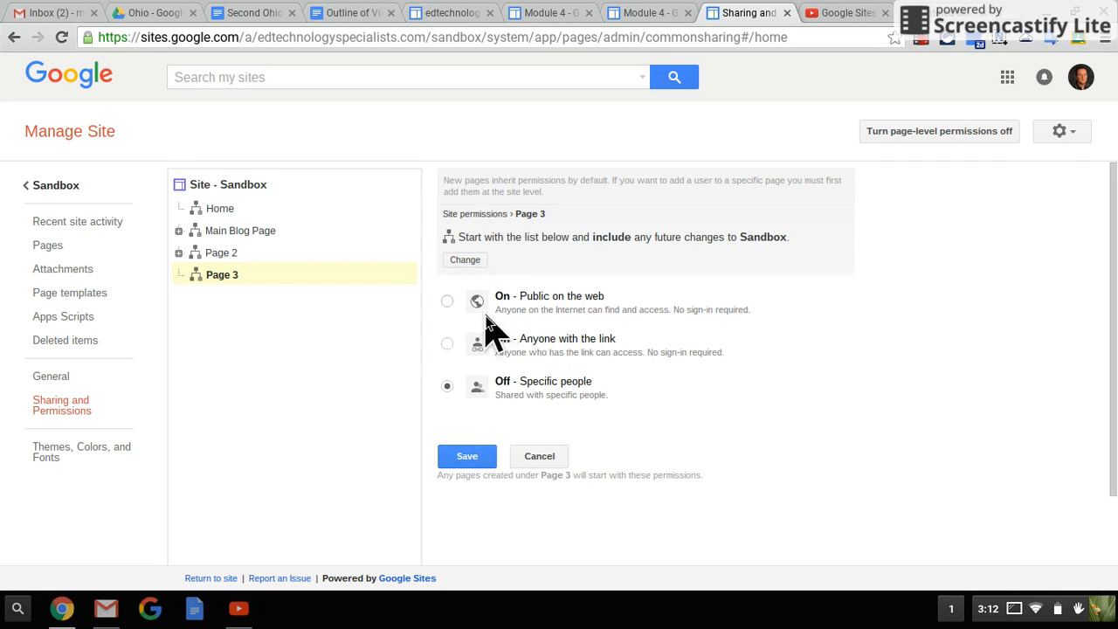
{"action": "left_click", "coordinate": [447, 301]}
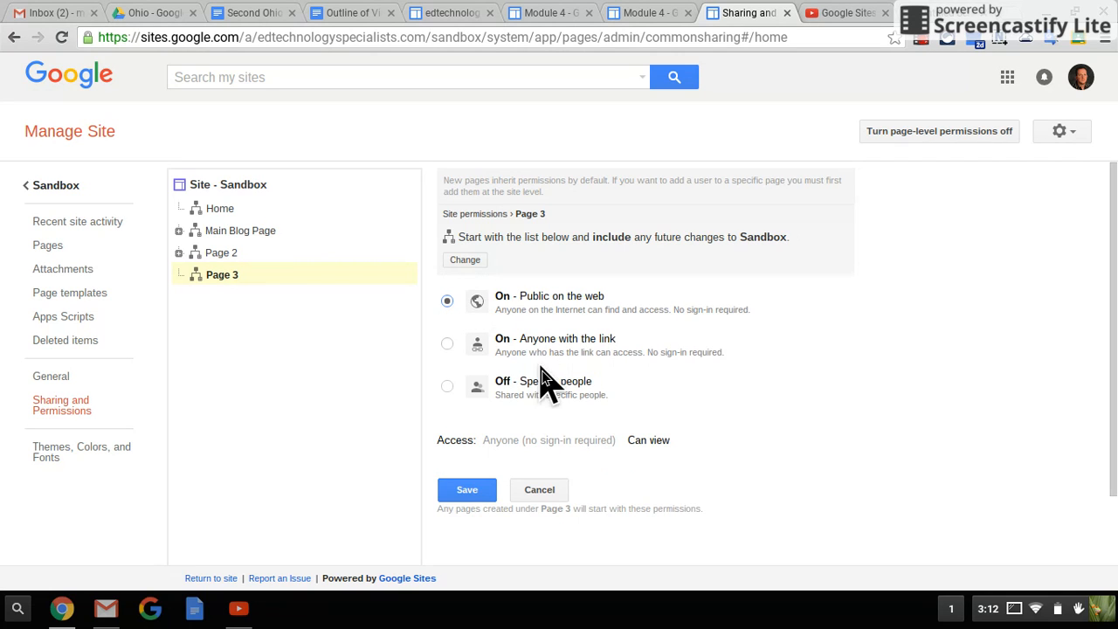
{"action": "left_click", "coordinate": [446, 388]}
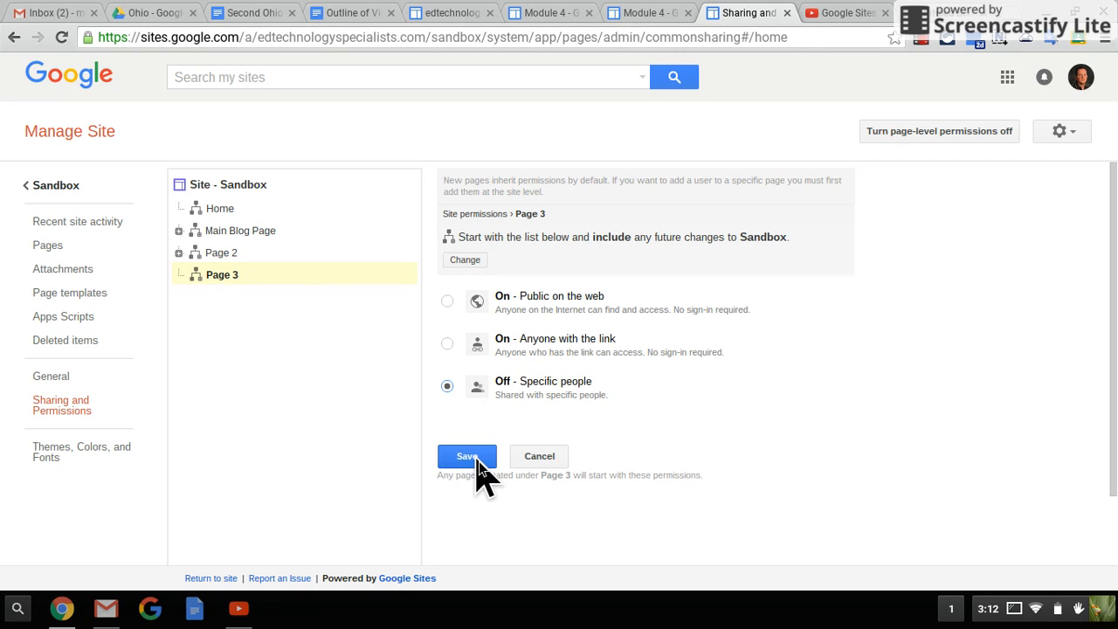
{"action": "left_click", "coordinate": [471, 456]}
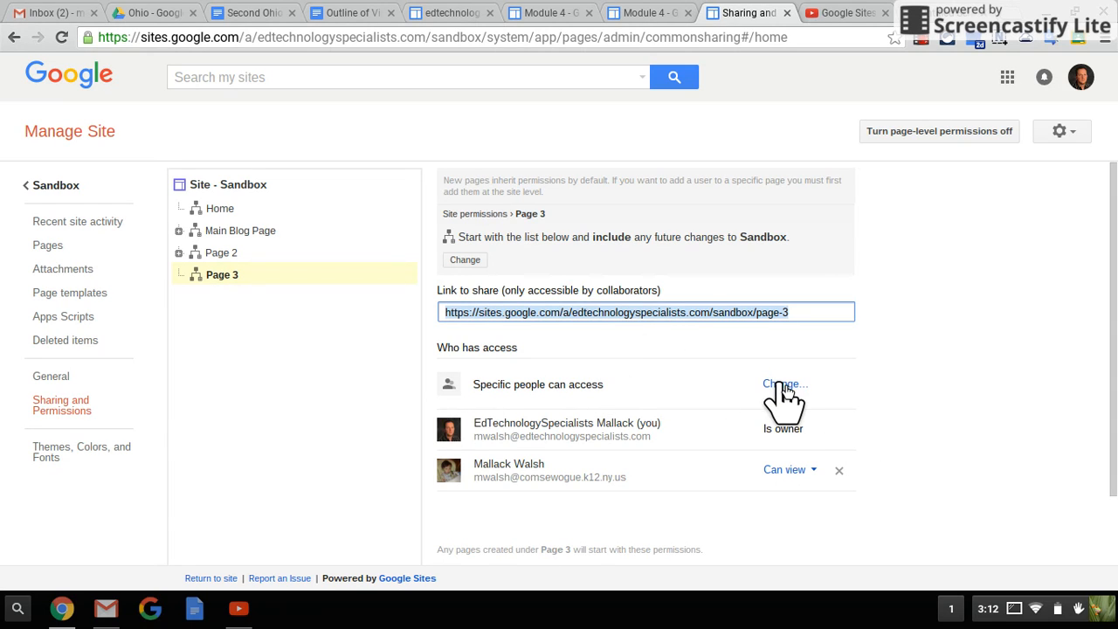
- Try to give the invited collaborator Can edit access to Page 3
{"action": "left_click", "coordinate": [807, 470]}
{"action": "left_click", "coordinate": [803, 498]}
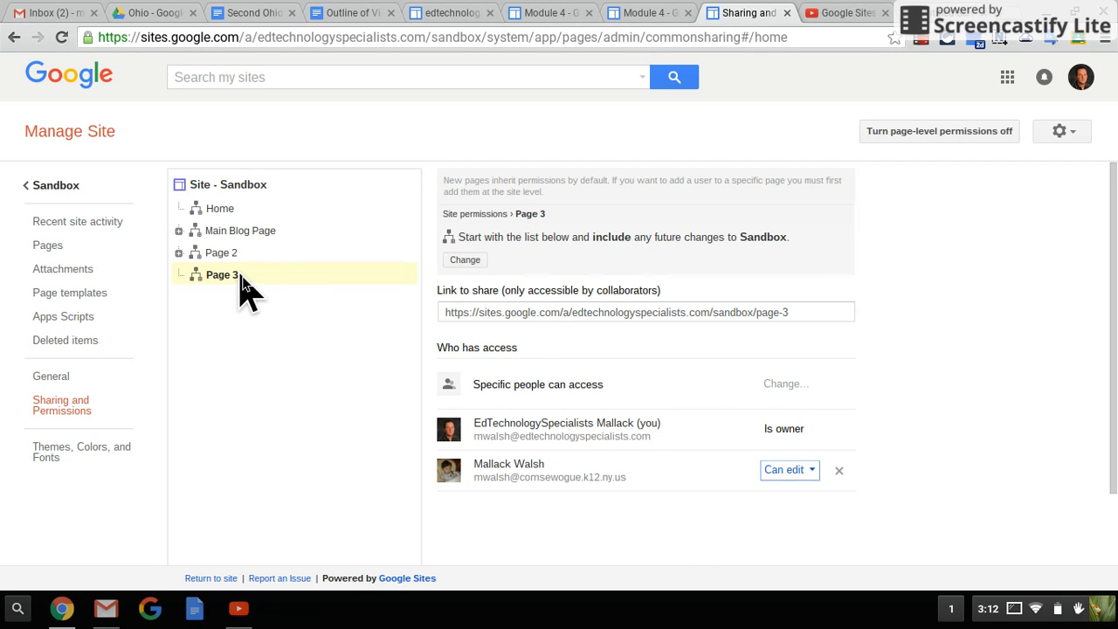
- Review the sharing permissions of the whole Sandbox site, the Home page and the Main Blog Page
{"action": "left_click", "coordinate": [245, 199]}
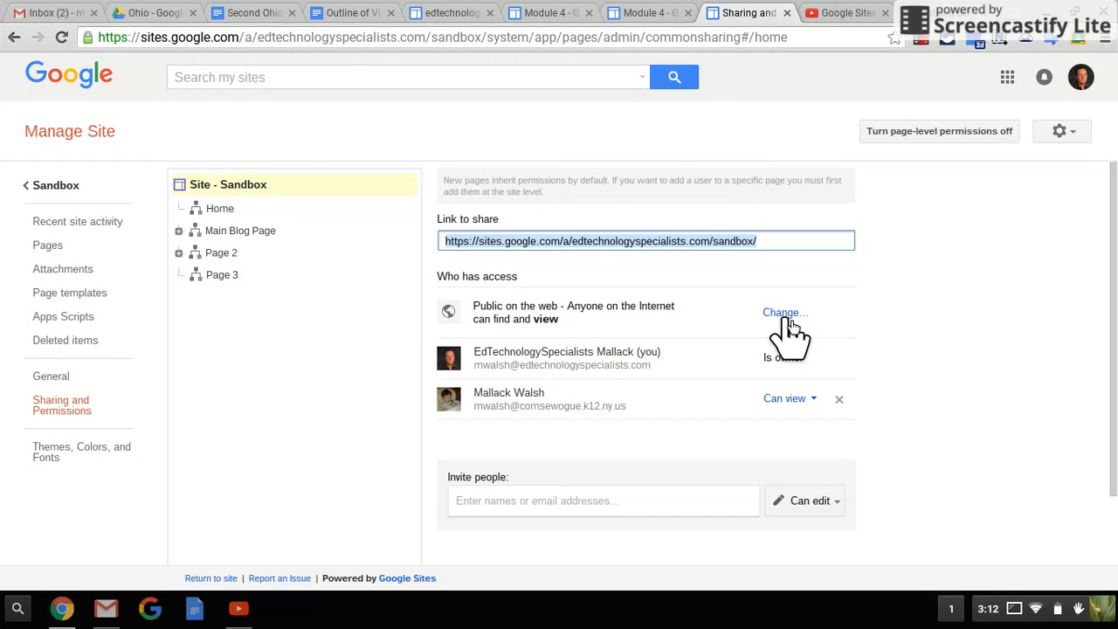
{"action": "left_click", "coordinate": [217, 210]}
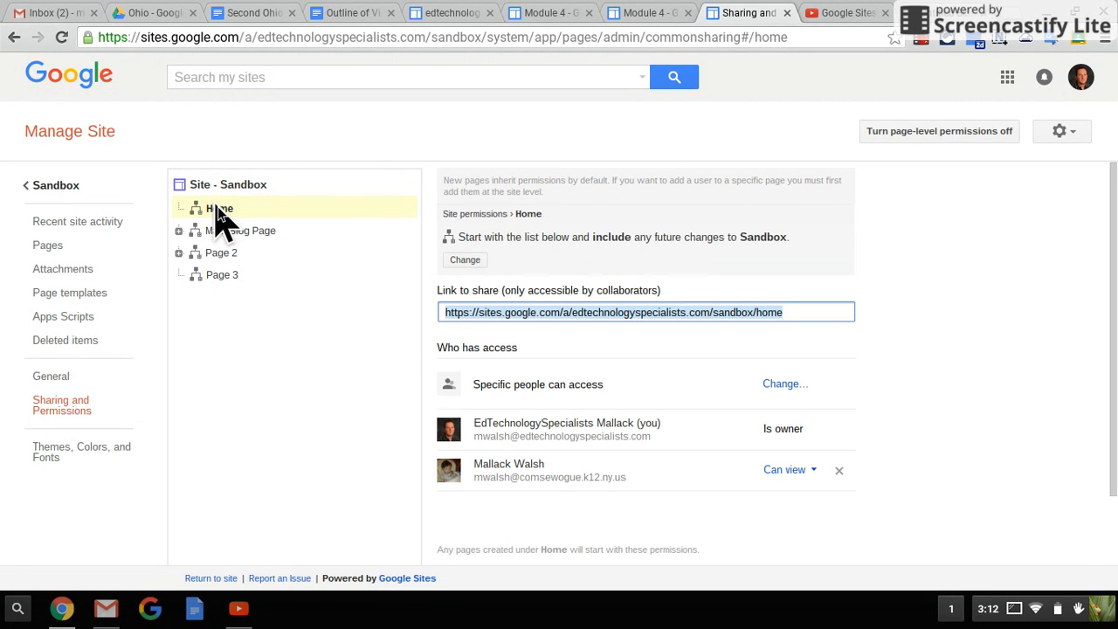
{"action": "left_click", "coordinate": [235, 234]}
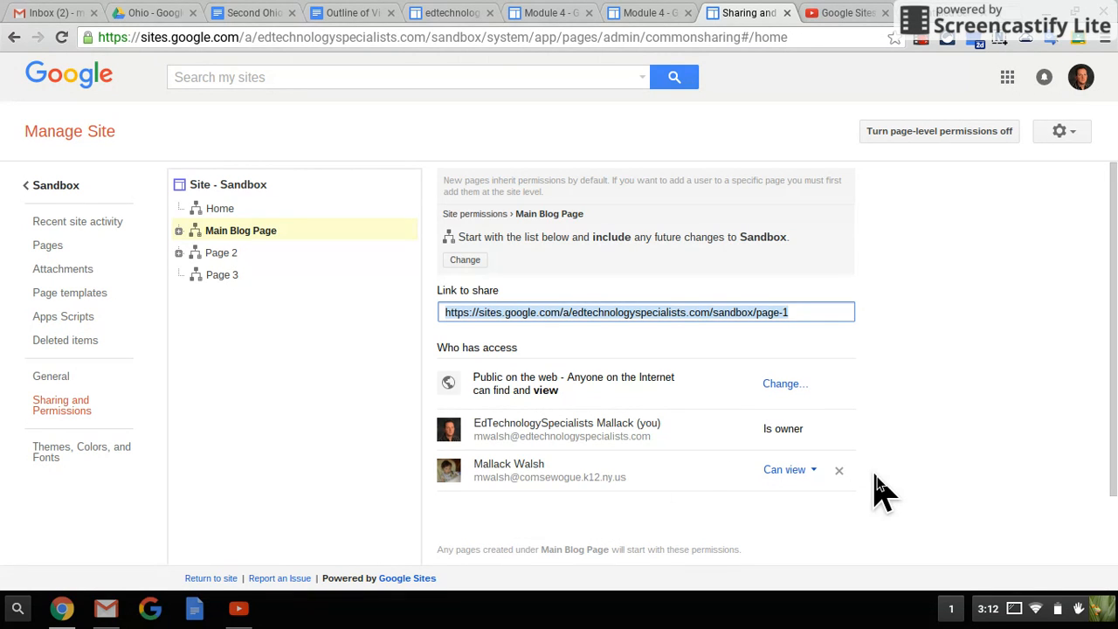
- Set the visibility of the Home page to On - Public on the web and save it
{"action": "left_click", "coordinate": [222, 210]}
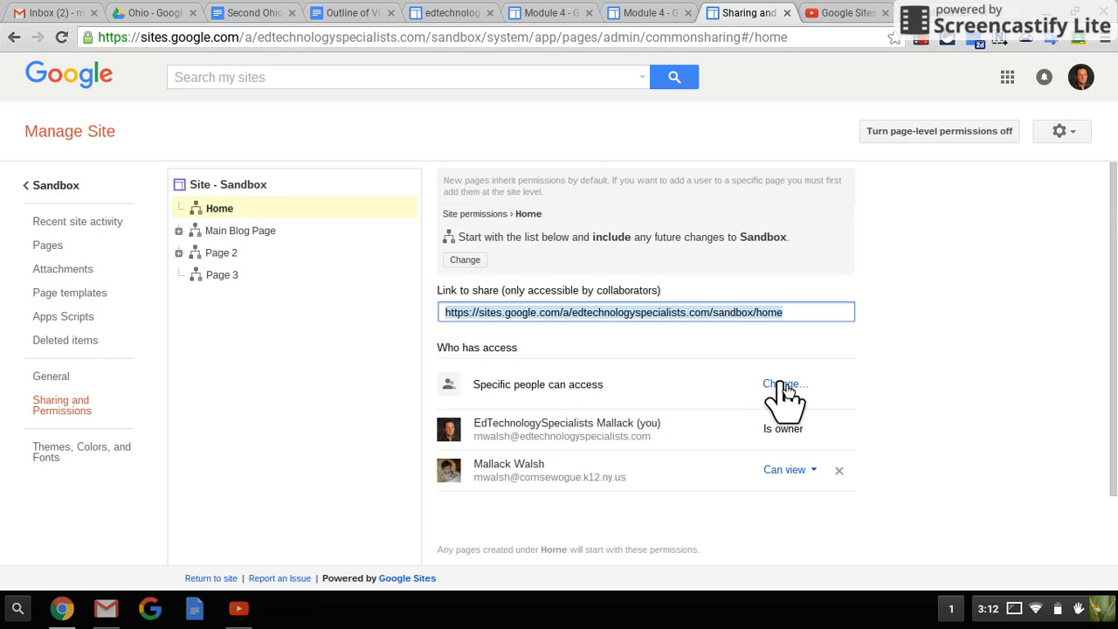
{"action": "left_click", "coordinate": [781, 384]}
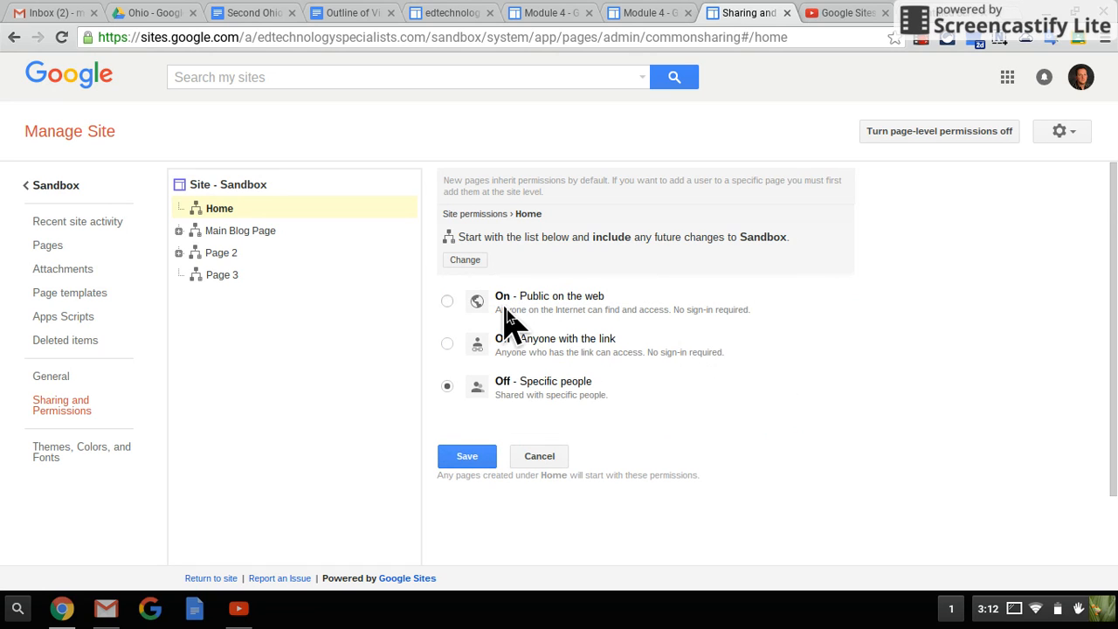
{"action": "left_click", "coordinate": [447, 300]}
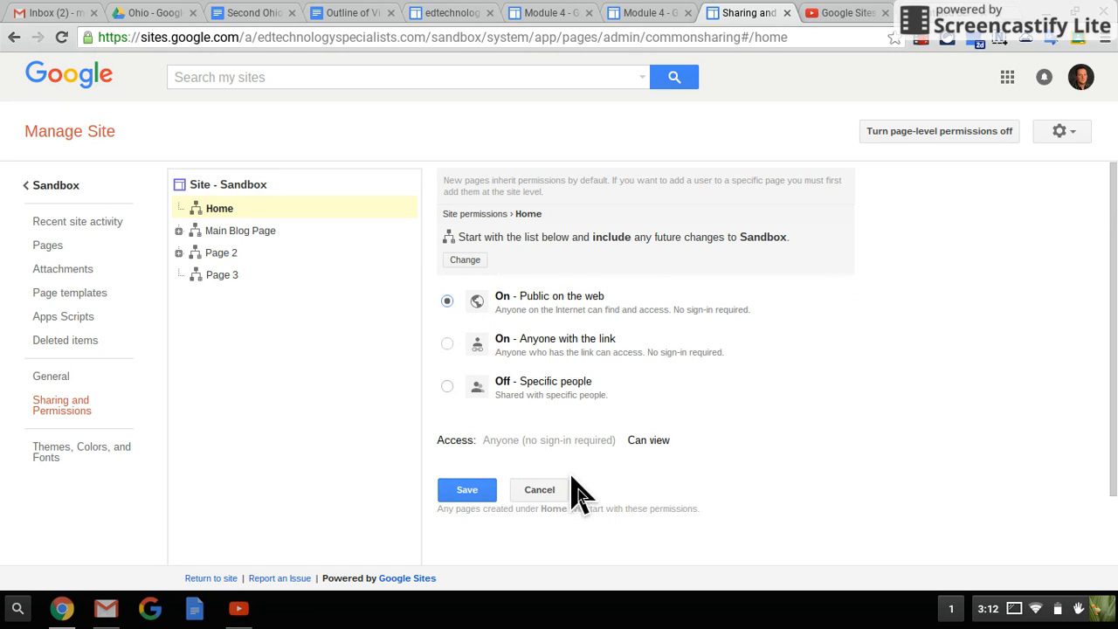
{"action": "left_click", "coordinate": [468, 491]}
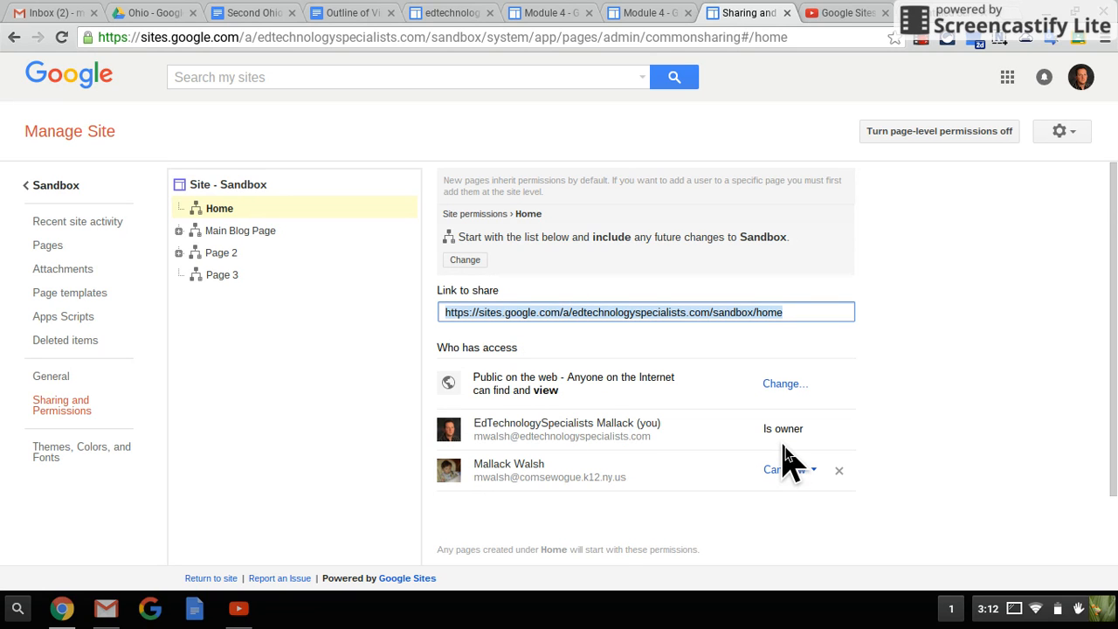
- Change the invited collaborator's access on the Home page to Can edit, and return to the site-level permissions
{"action": "left_click", "coordinate": [796, 470]}
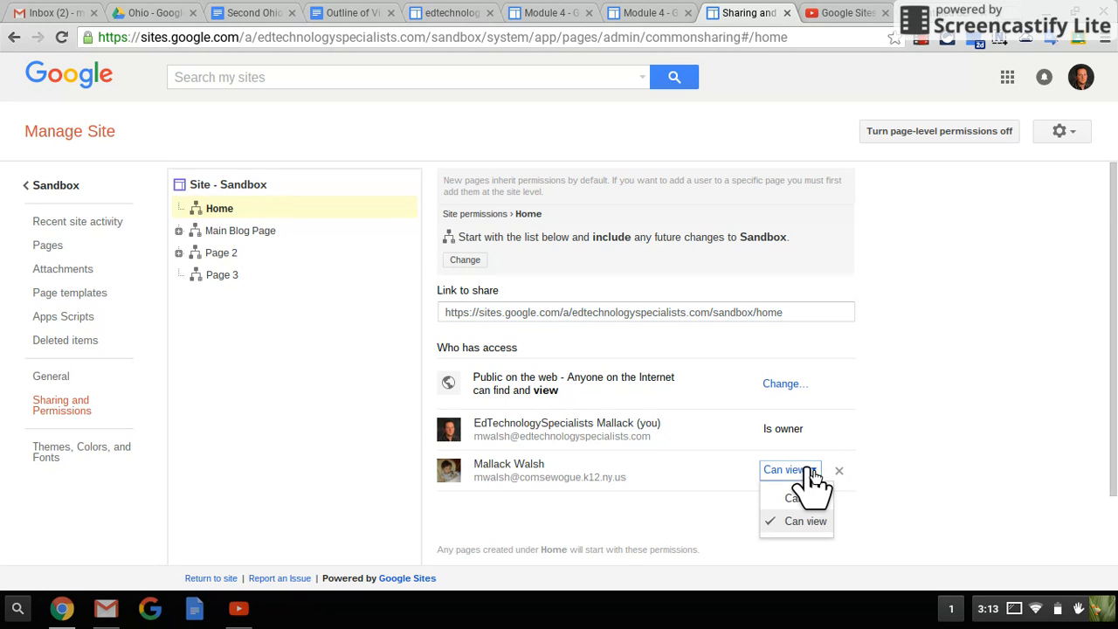
{"action": "left_click", "coordinate": [799, 499]}
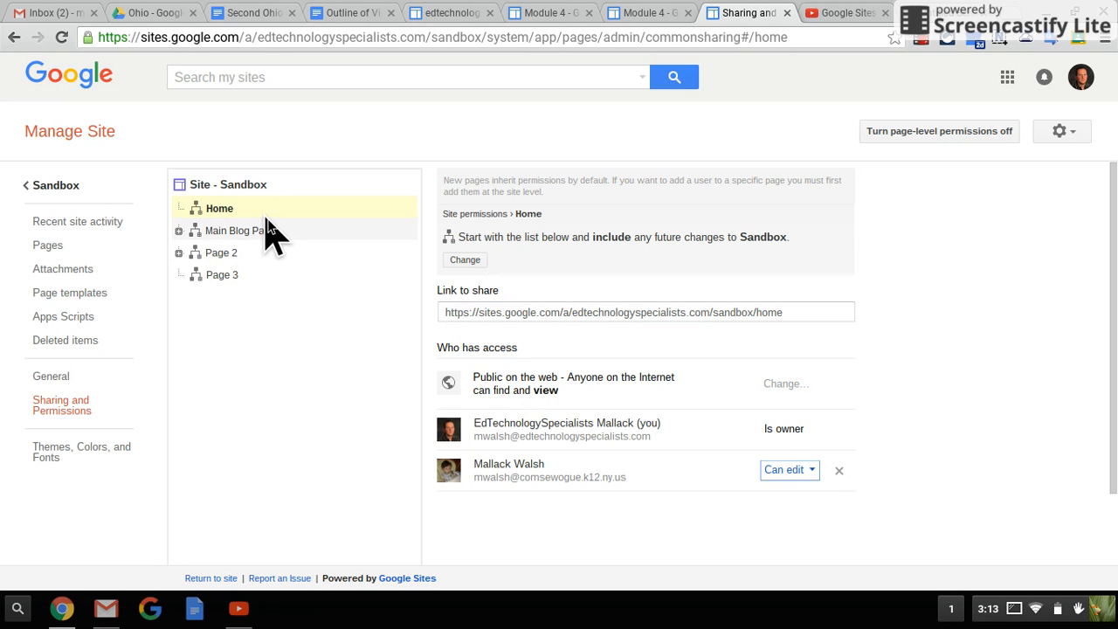
{"action": "left_click", "coordinate": [234, 183]}
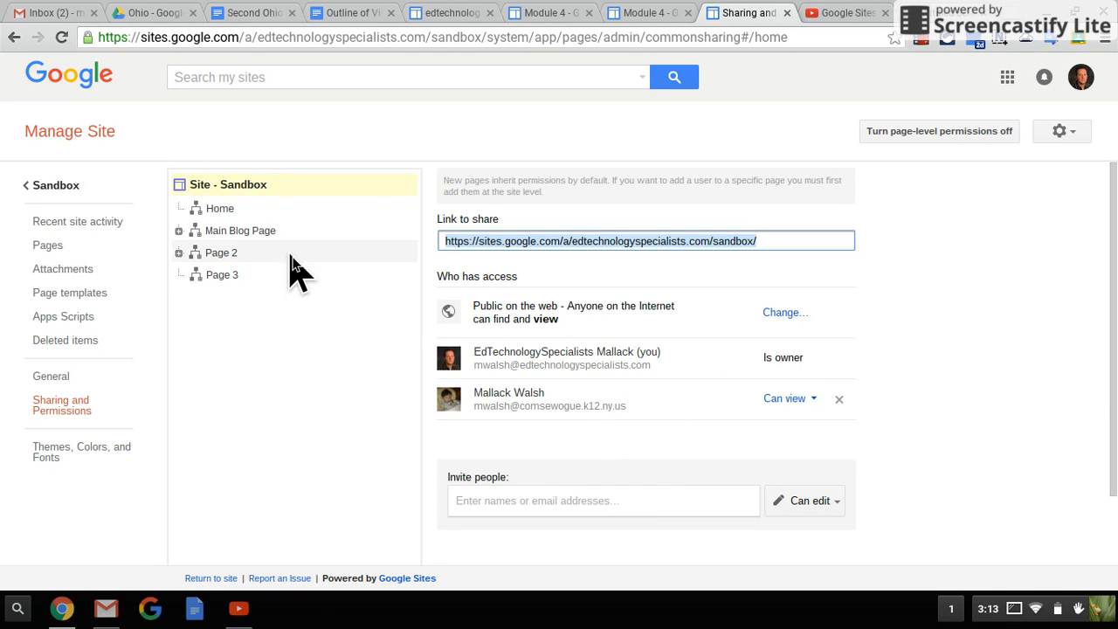
- Select Page 3 and change the invited collaborator's access on it to Can edit
{"action": "left_click", "coordinate": [229, 278]}
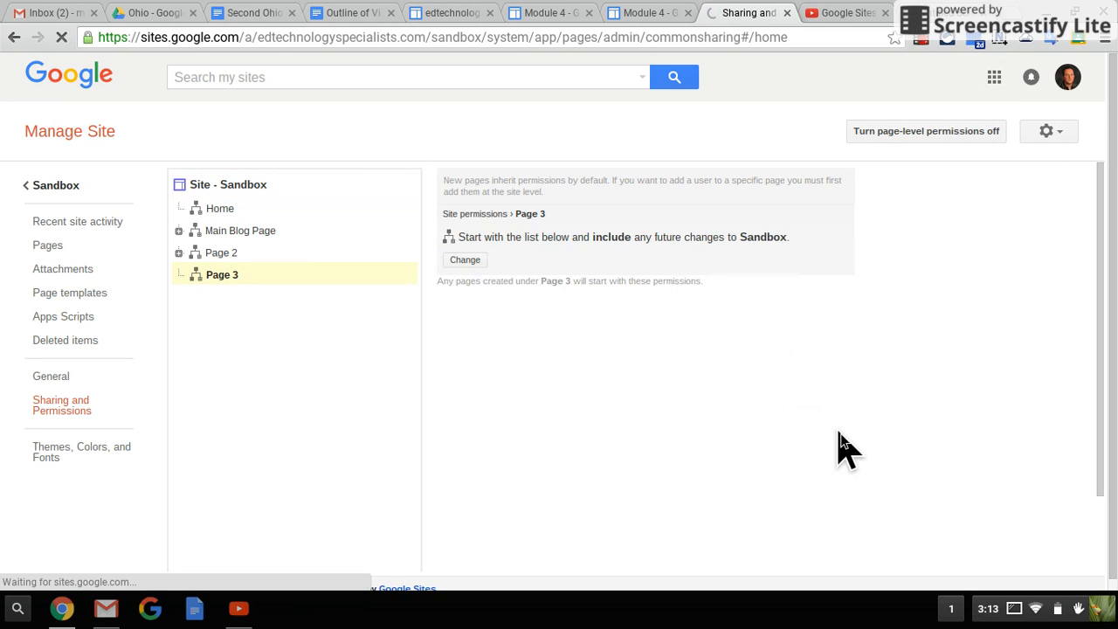
{"action": "left_click", "coordinate": [810, 472]}
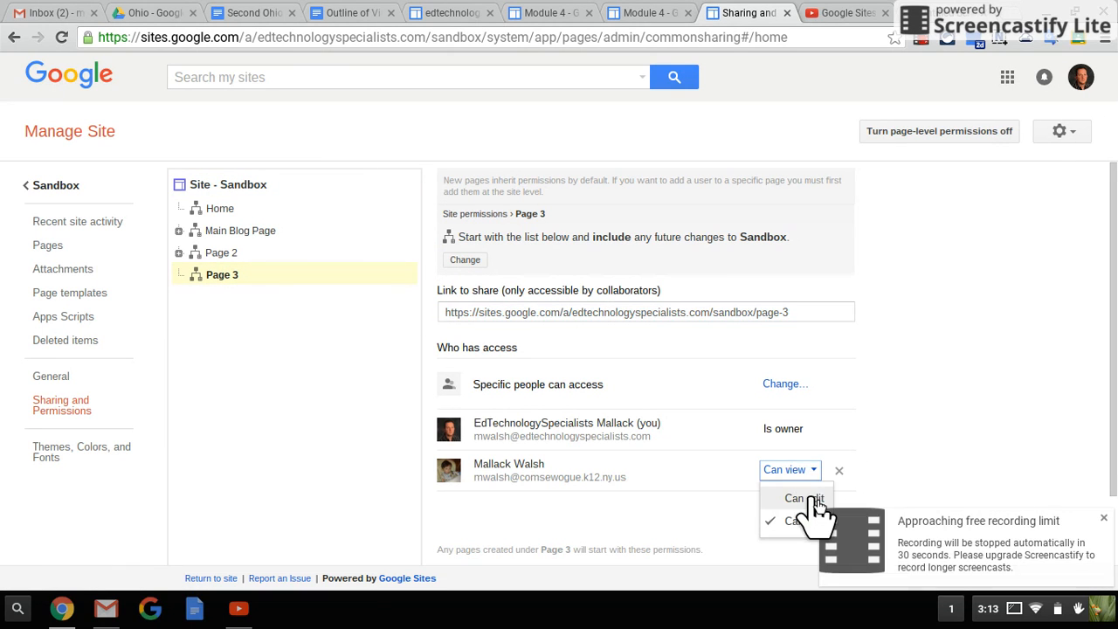
{"action": "left_click", "coordinate": [810, 502]}
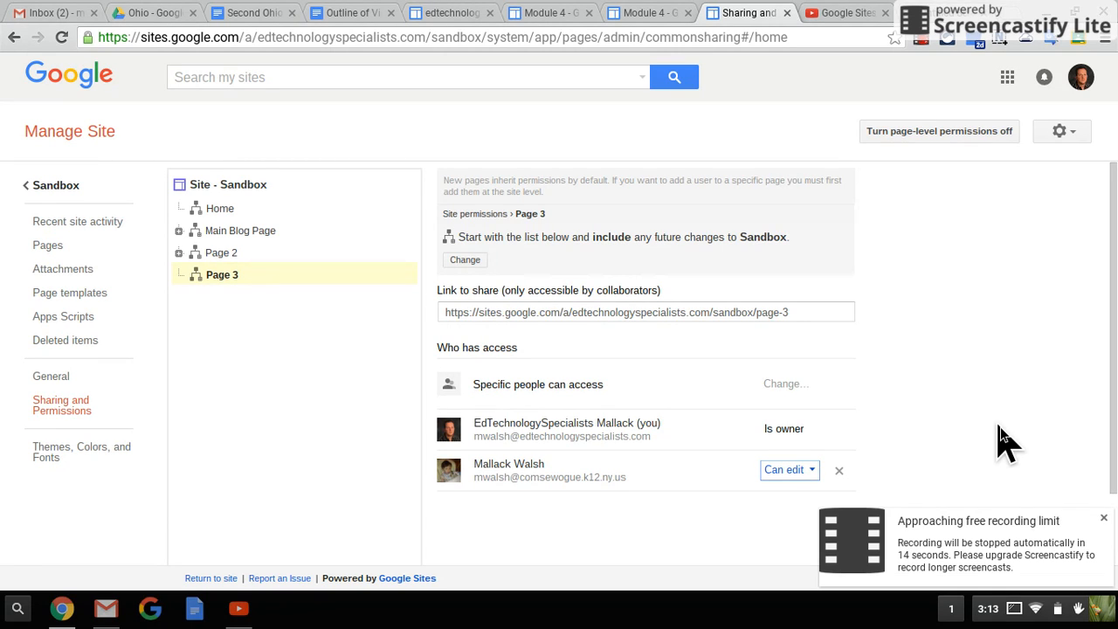
{"action": "left_click", "coordinate": [922, 40]}
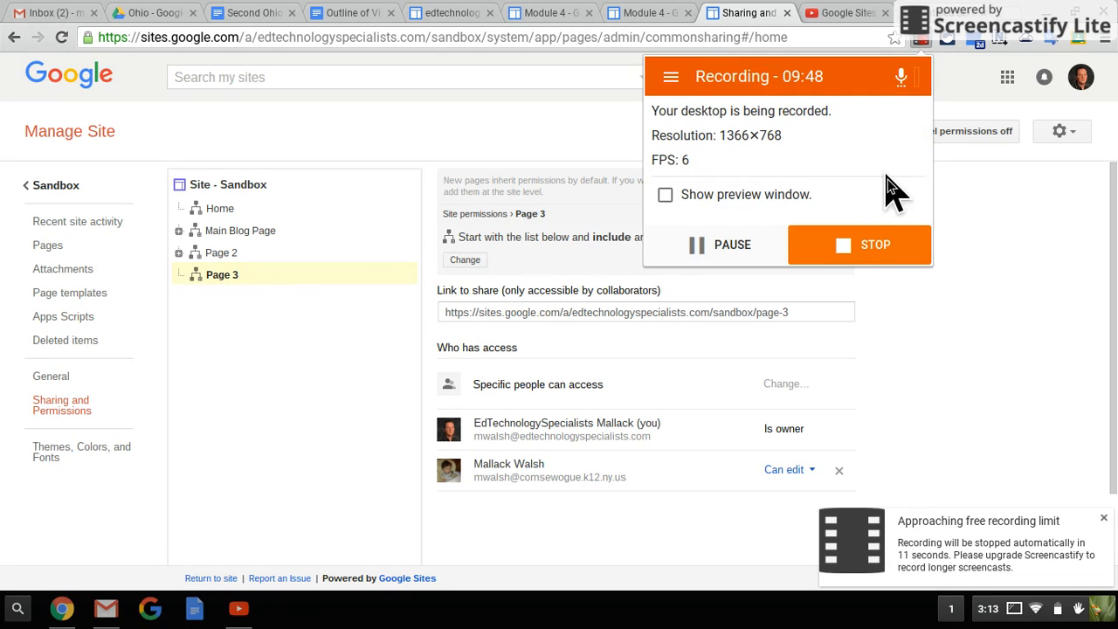